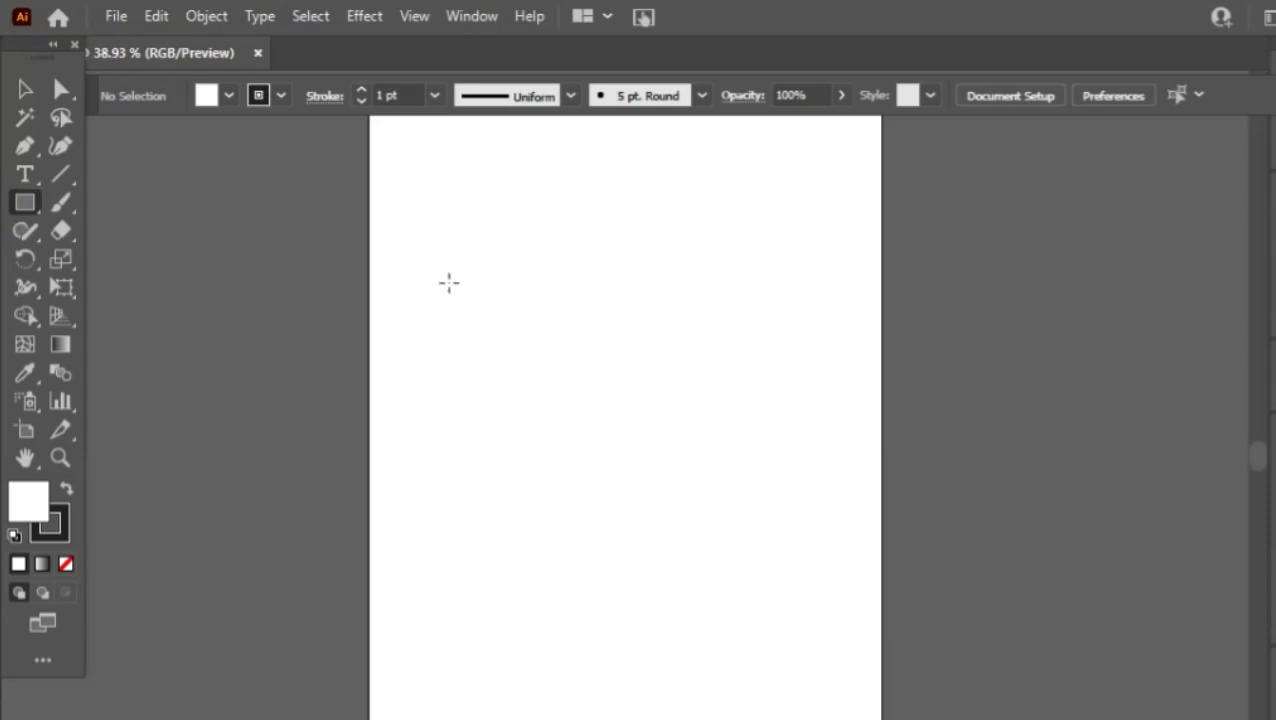
Draw a square near the middle of the artboard and rotate it about its centre so it stands on one corner.
left_click_drag(449, 283, 713, 547)
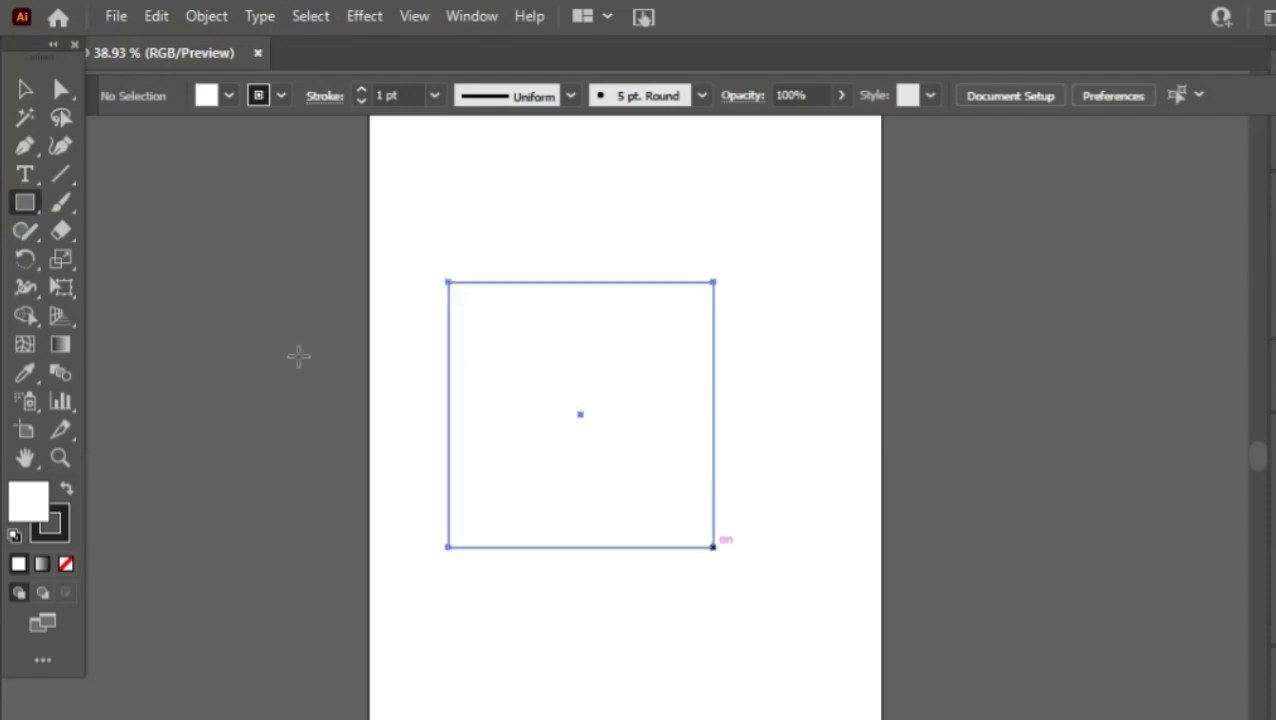
left_click(25, 90)
left_click(60, 90)
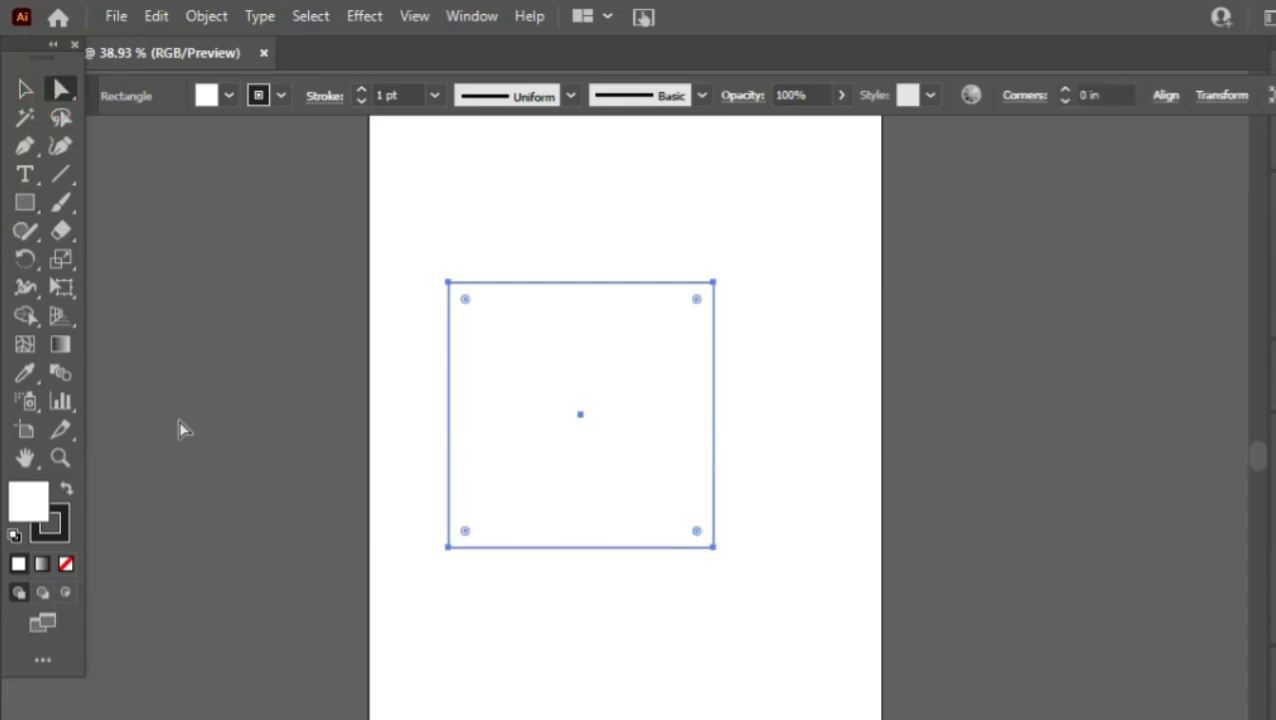
left_click(26, 260)
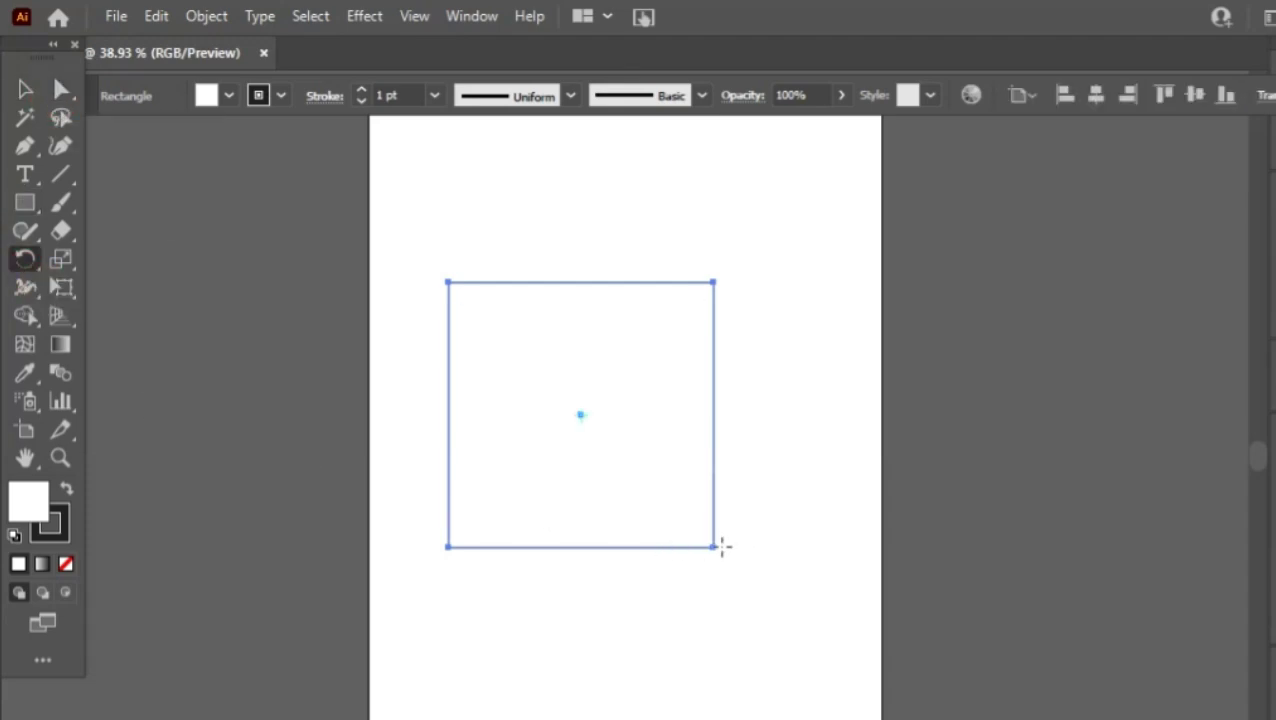
left_click_drag(714, 545, 735, 402)
Round the rotated square's left and right corners together by about 2.9 in to form a leaf shape.
left_click(61, 89)
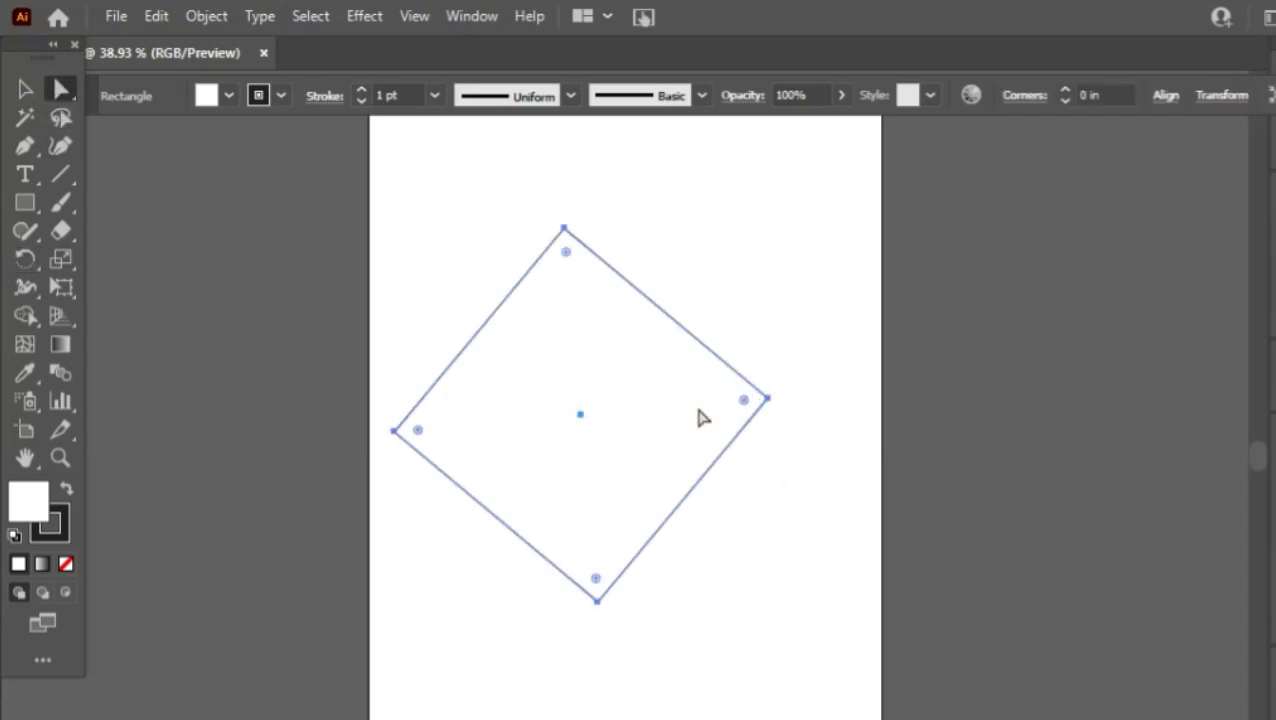
left_click(741, 401)
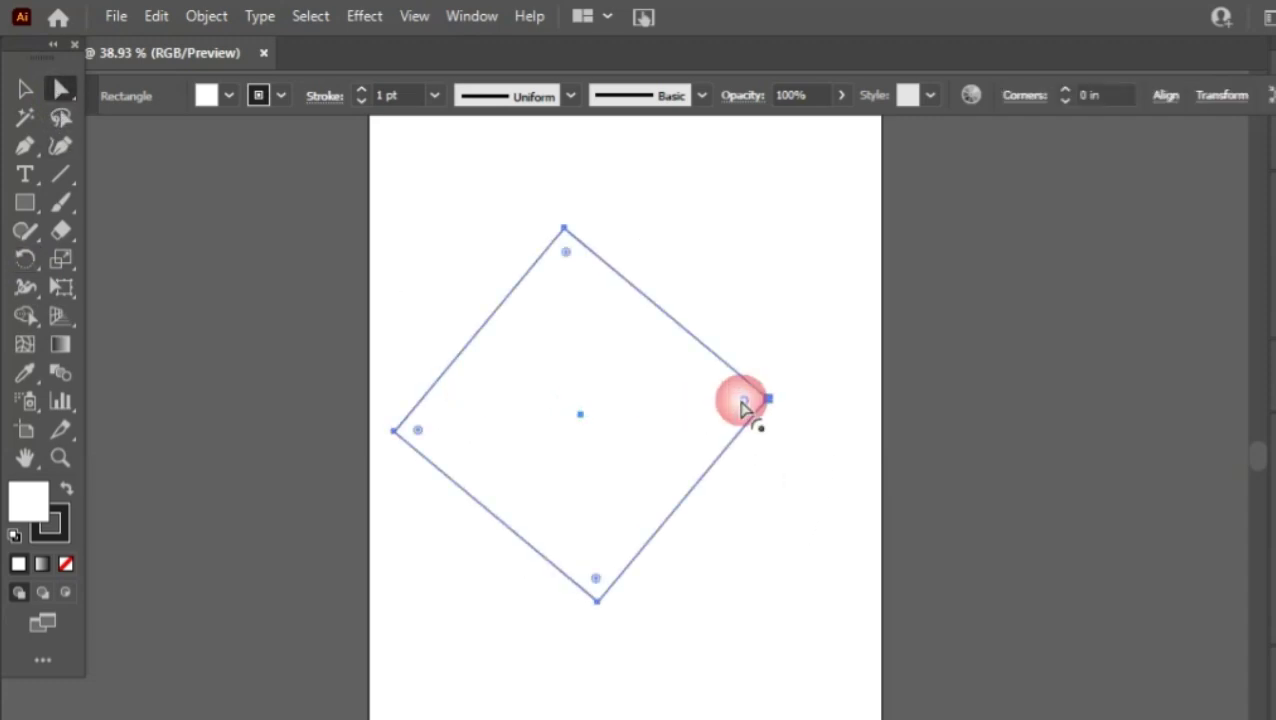
left_click(415, 432, "shift")
left_click_drag(748, 408, 513, 424)
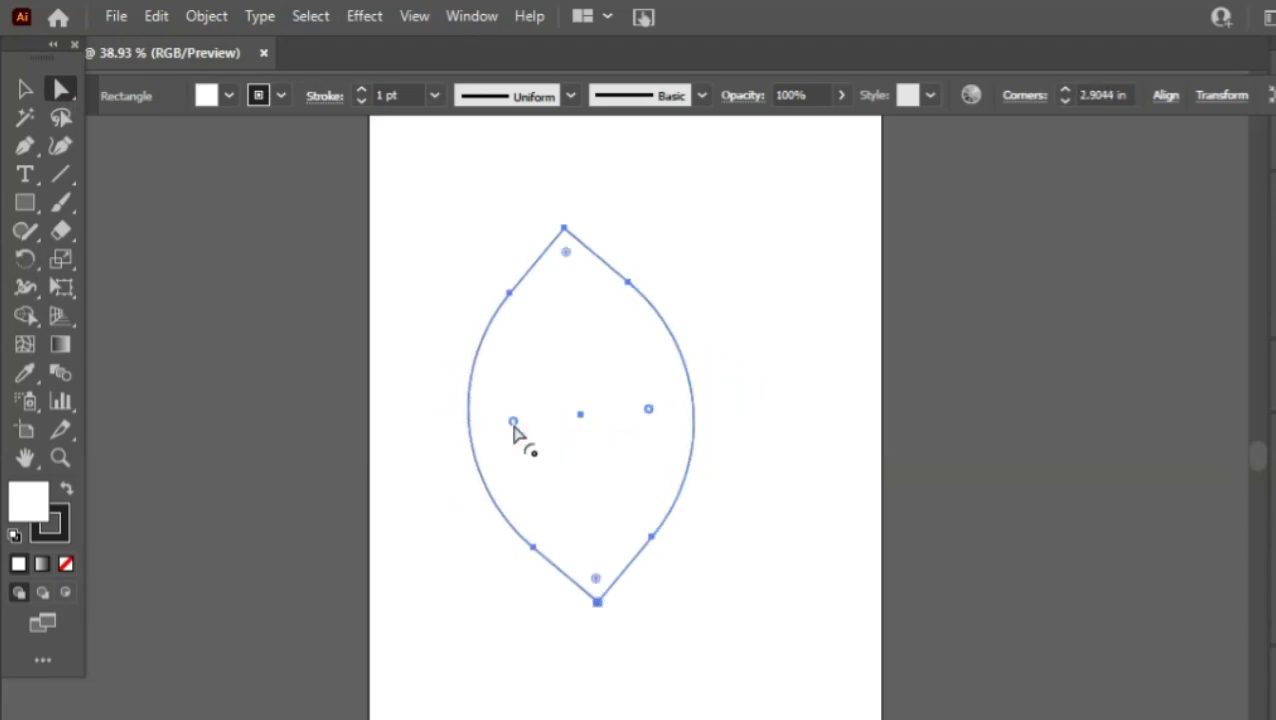
Draw a straight centre line from the leaf's top tip to its bottom tip.
left_click(22, 92)
left_click(61, 174)
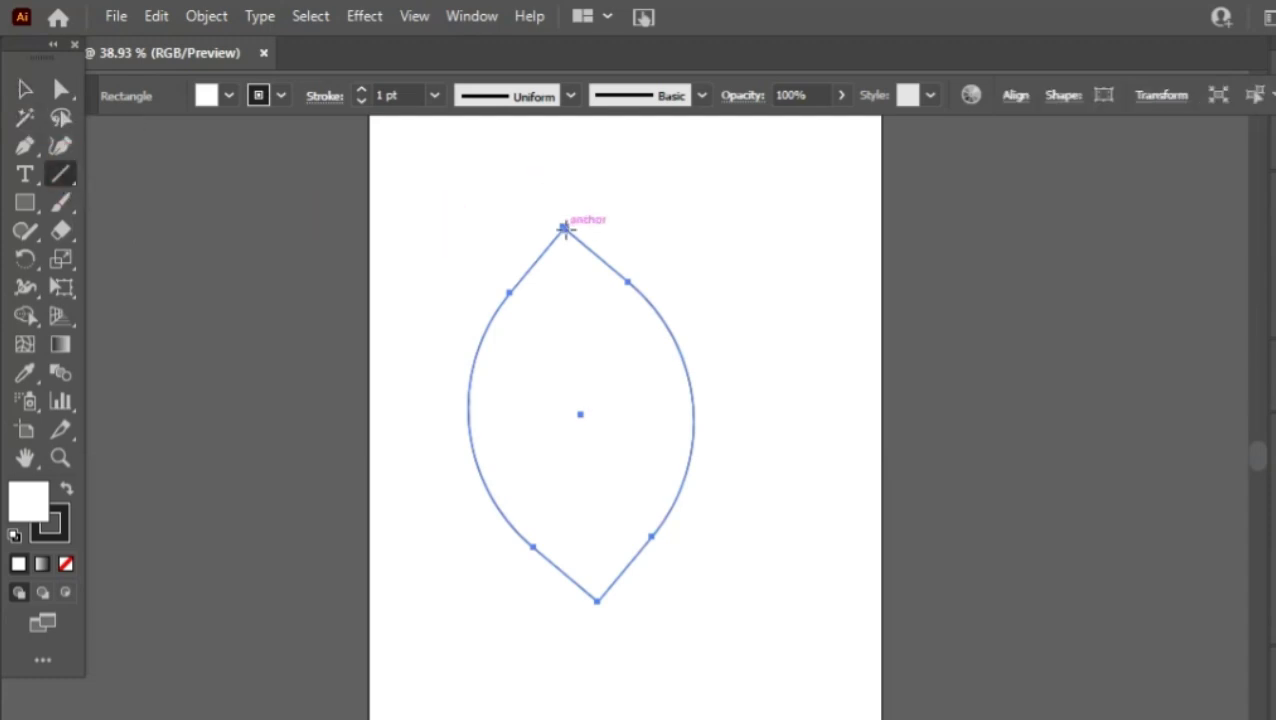
left_click_drag(564, 228, 596, 600)
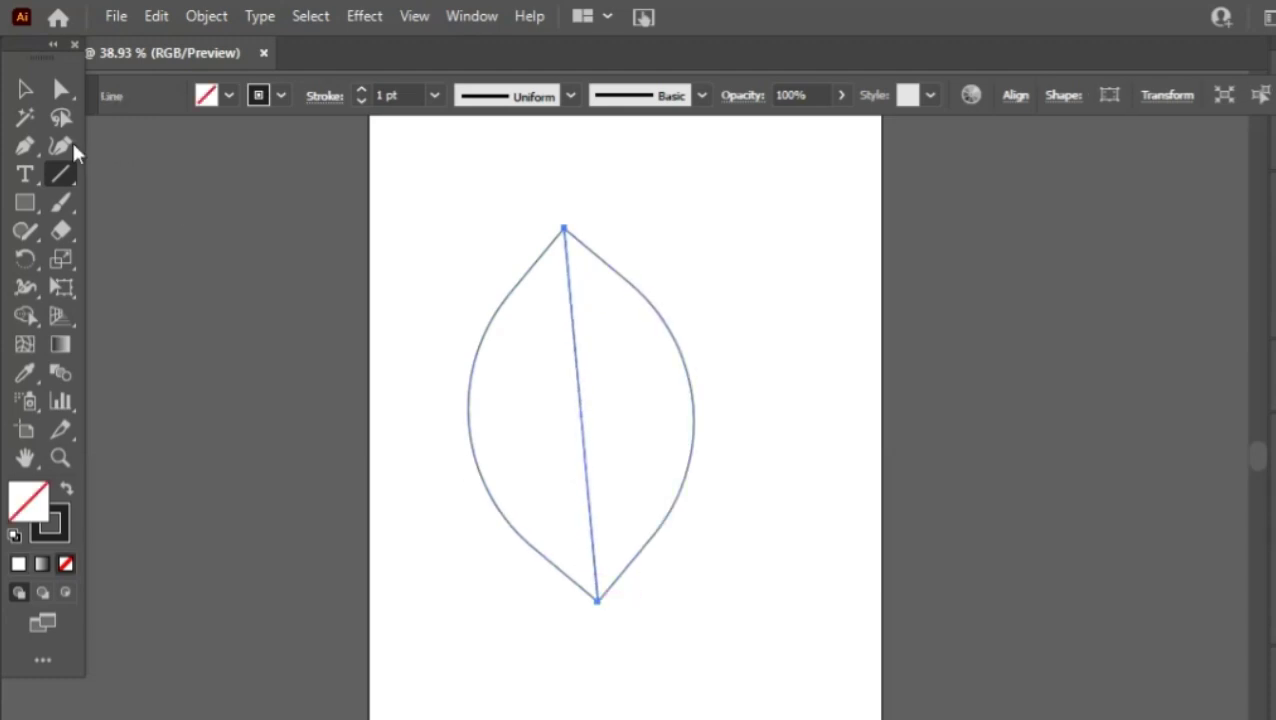
Bend the leaf's centre line into an S-curve with the Anchor Point tool, bowing its upper part right and its lower part left.
left_click(28, 135)
left_click_drag(28, 155, 149, 226)
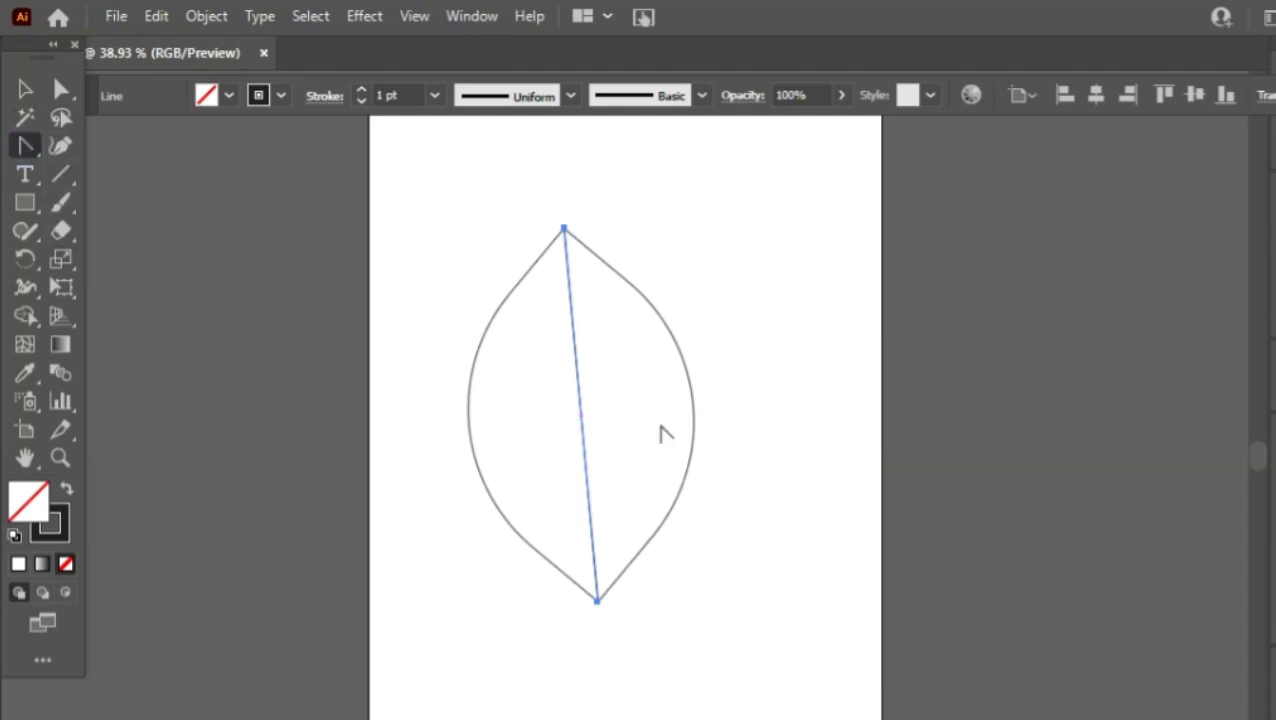
left_click(579, 402)
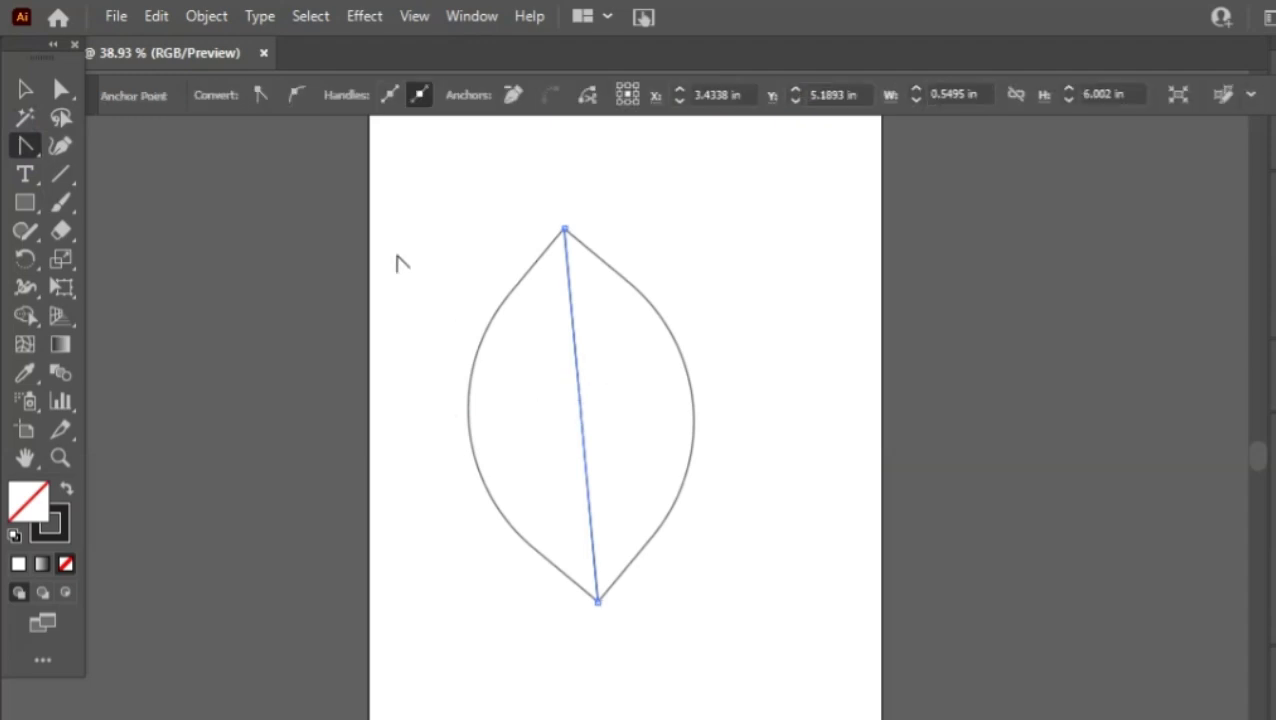
left_click(580, 414)
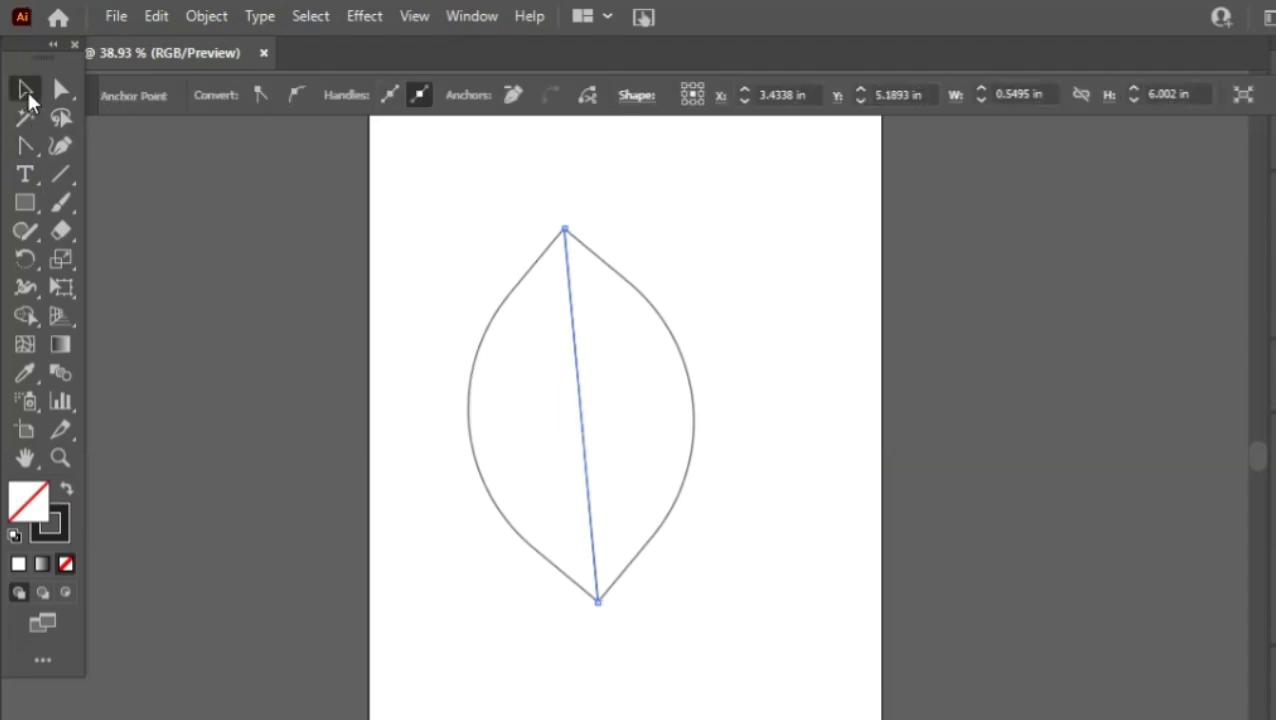
left_click(27, 91)
left_click(23, 146)
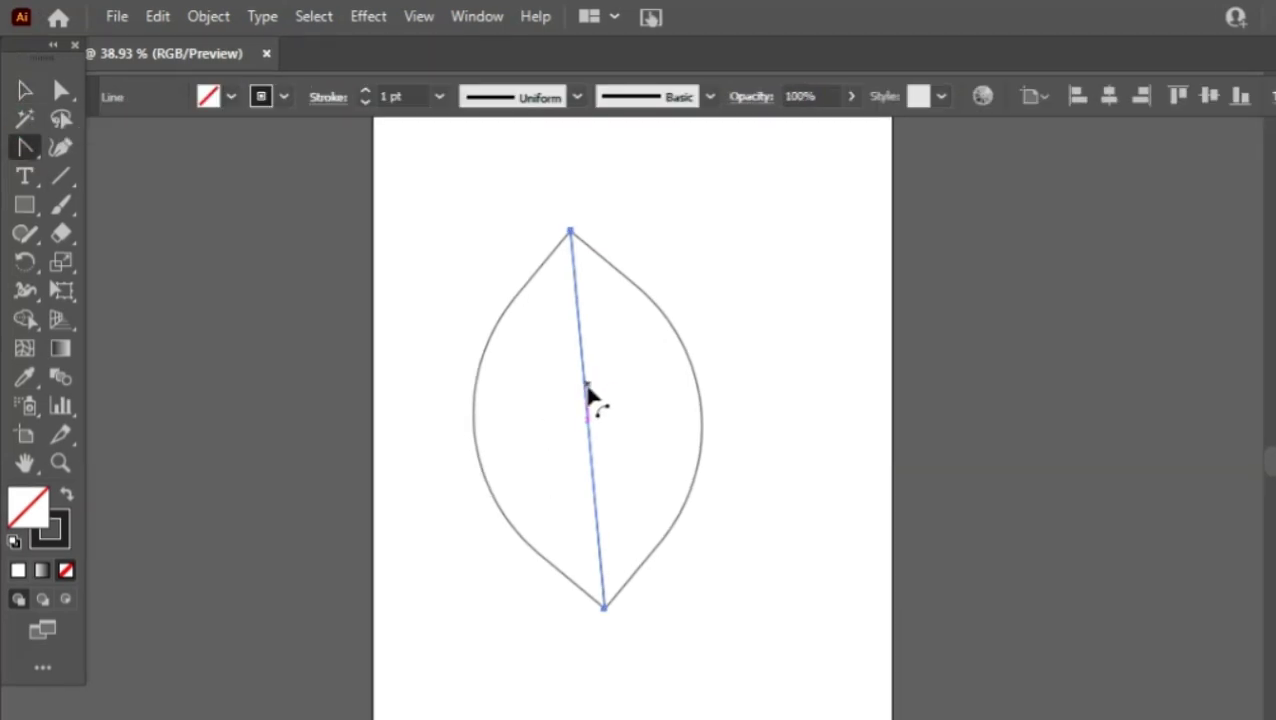
left_click_drag(587, 396, 669, 443)
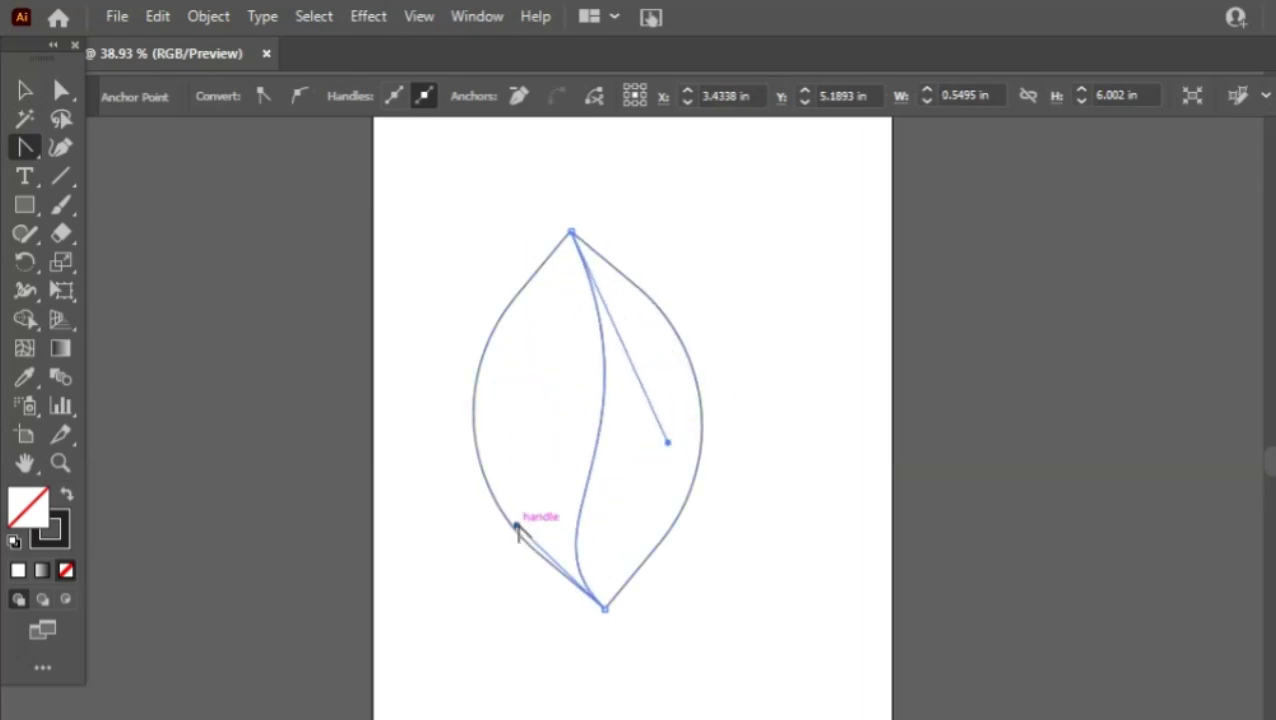
left_click_drag(517, 525, 503, 372)
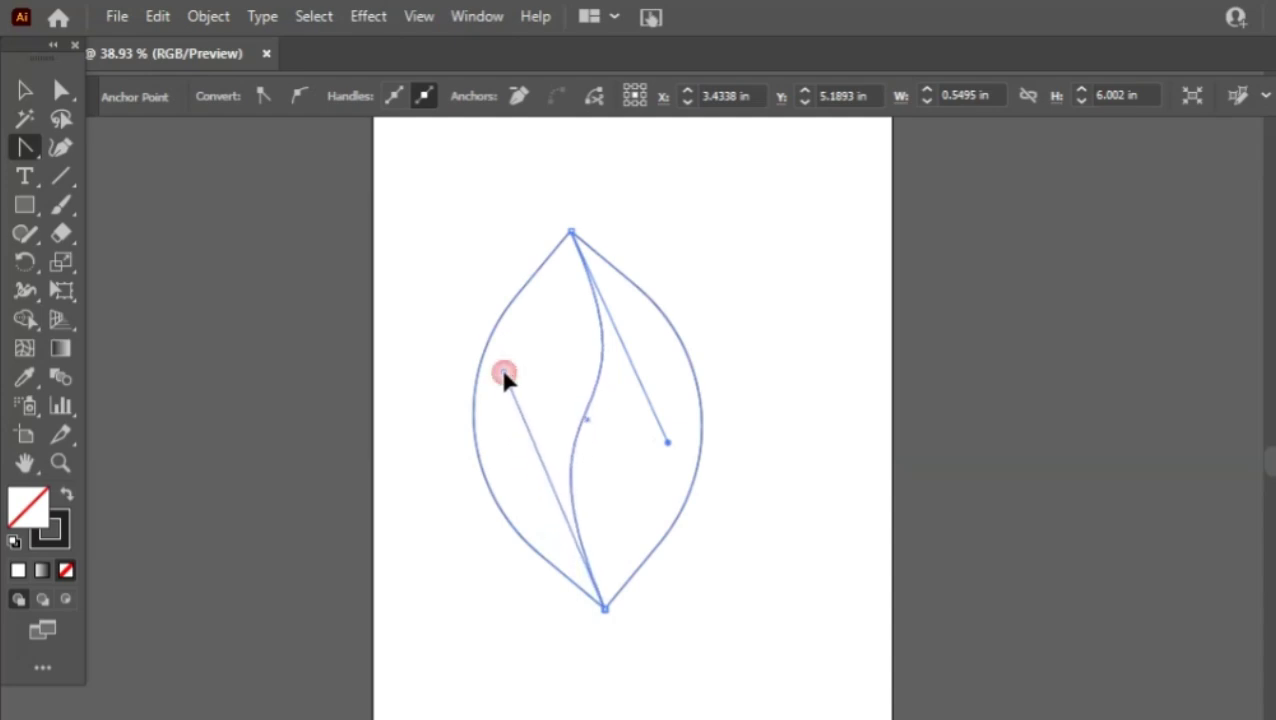
left_click(24, 93)
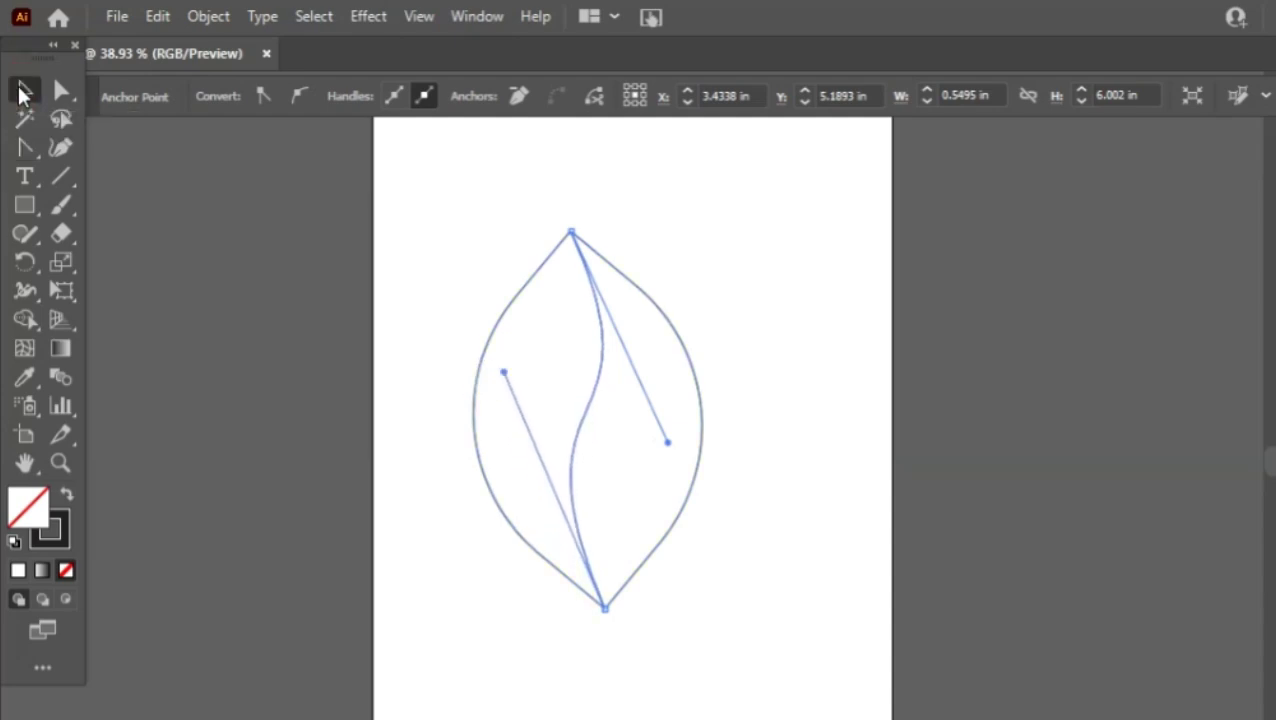
left_click(410, 310)
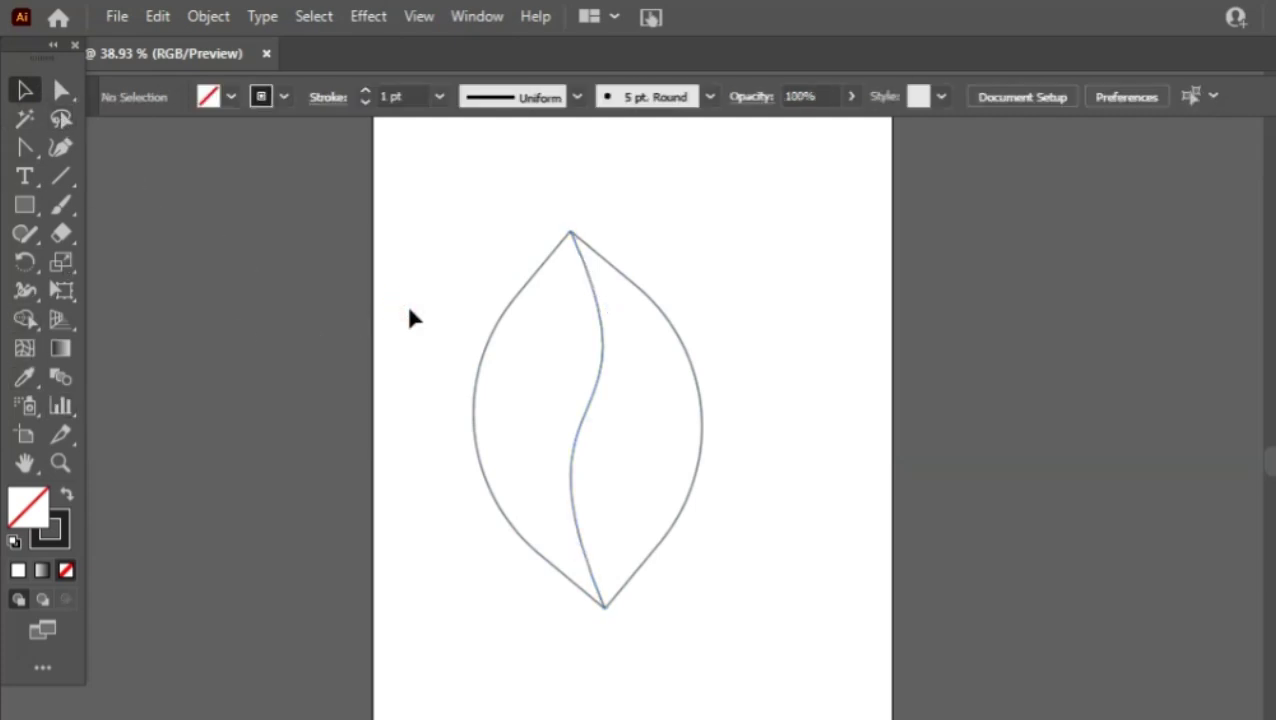
Select the leaf outline with its centre line and divide them into two separate halves using the Shape Builder tool.
left_click(30, 316)
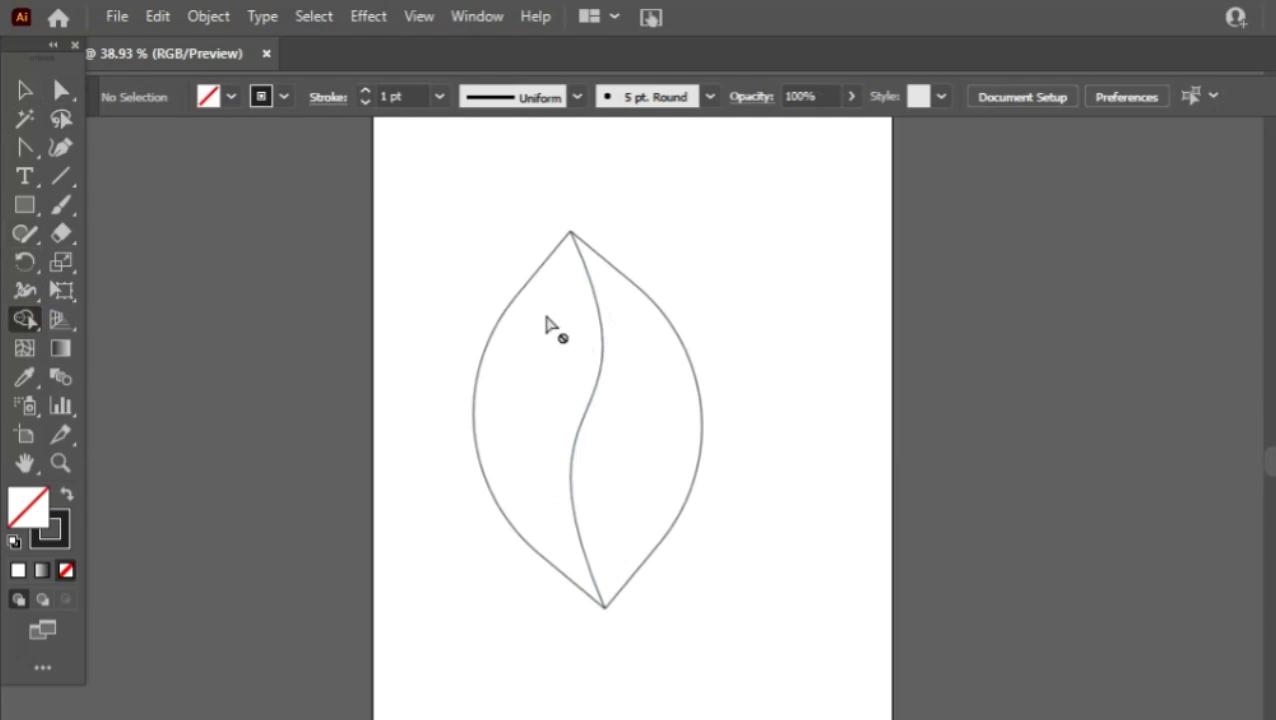
left_click(496, 530)
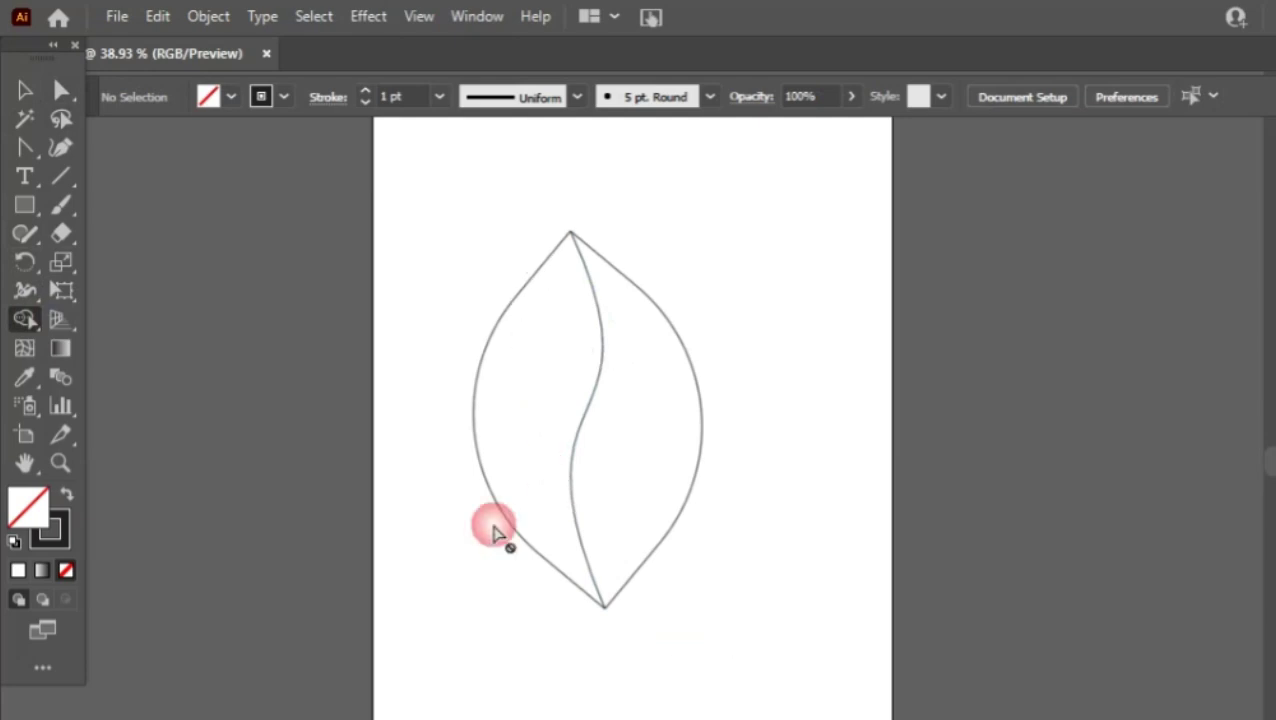
left_click(25, 90)
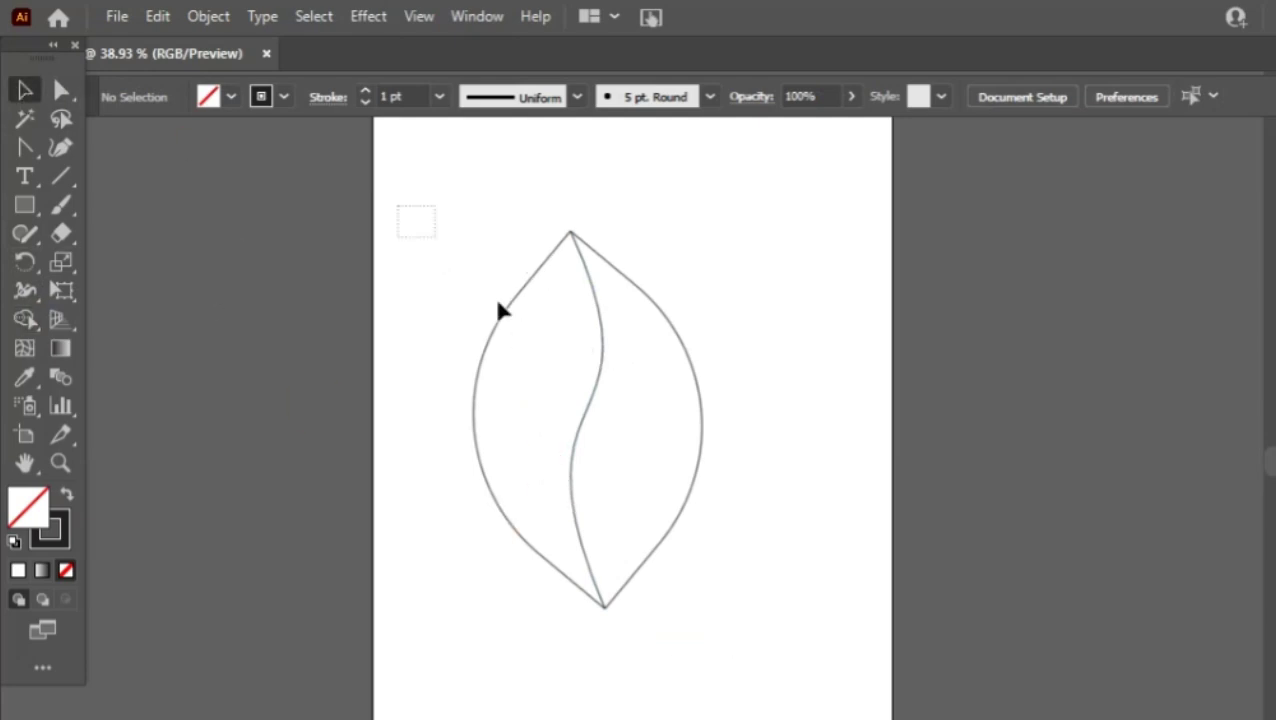
left_click_drag(500, 310, 783, 660)
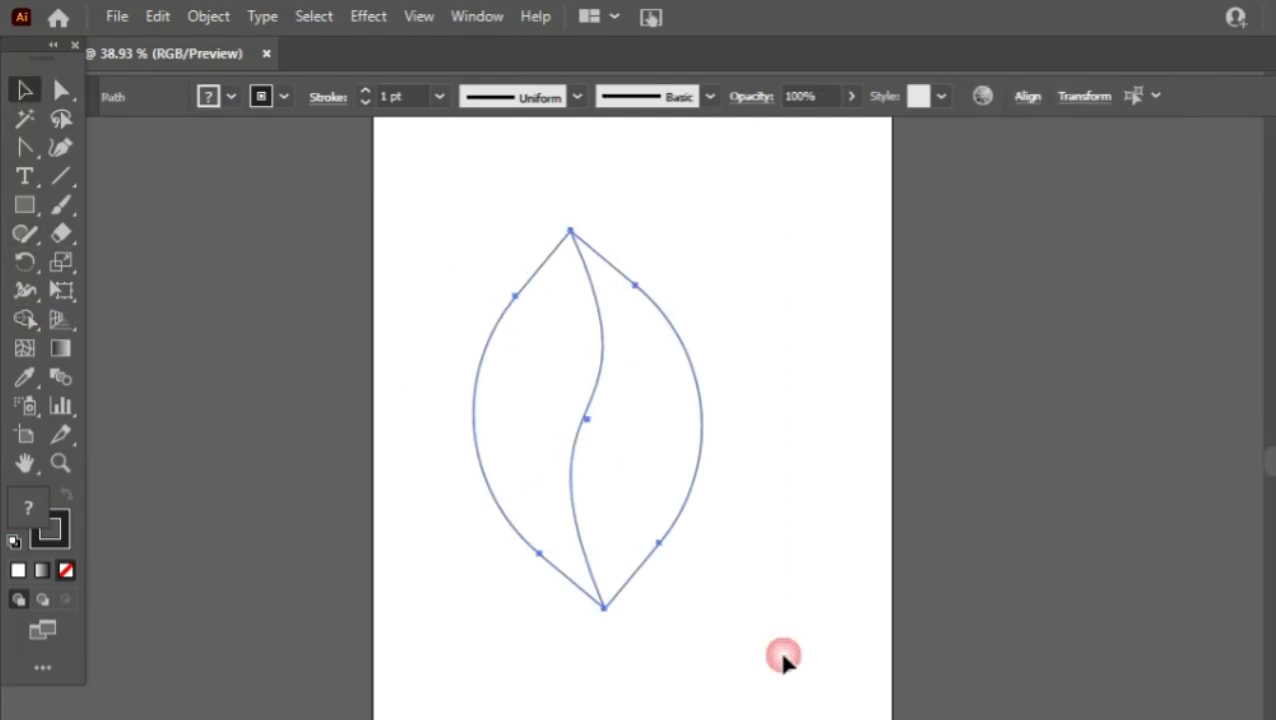
left_click(29, 318)
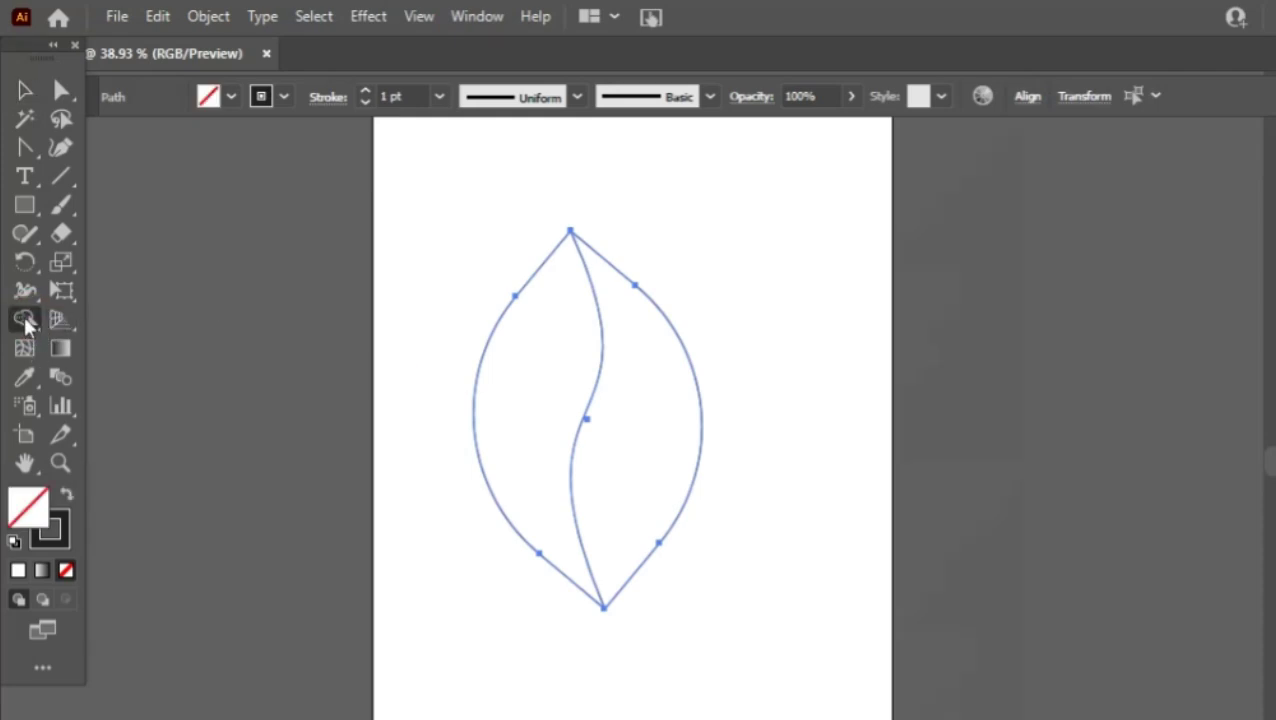
left_click(119, 299)
left_click(630, 512)
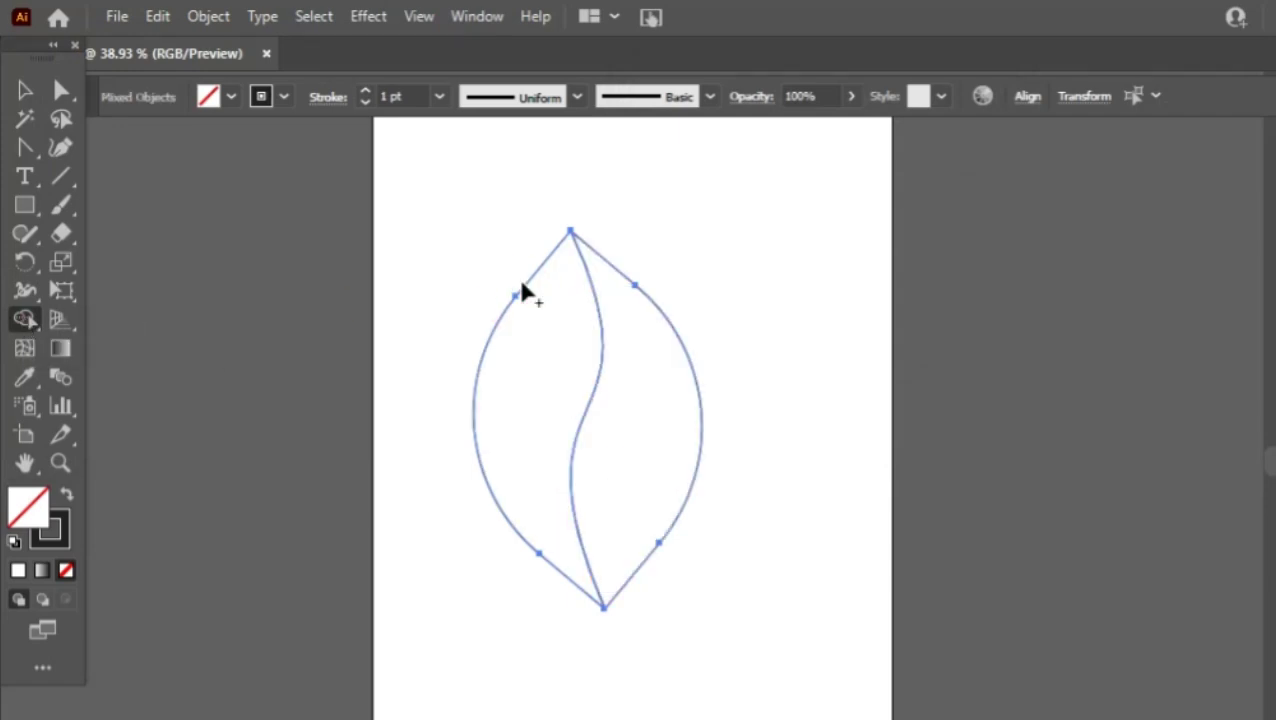
left_click(534, 492)
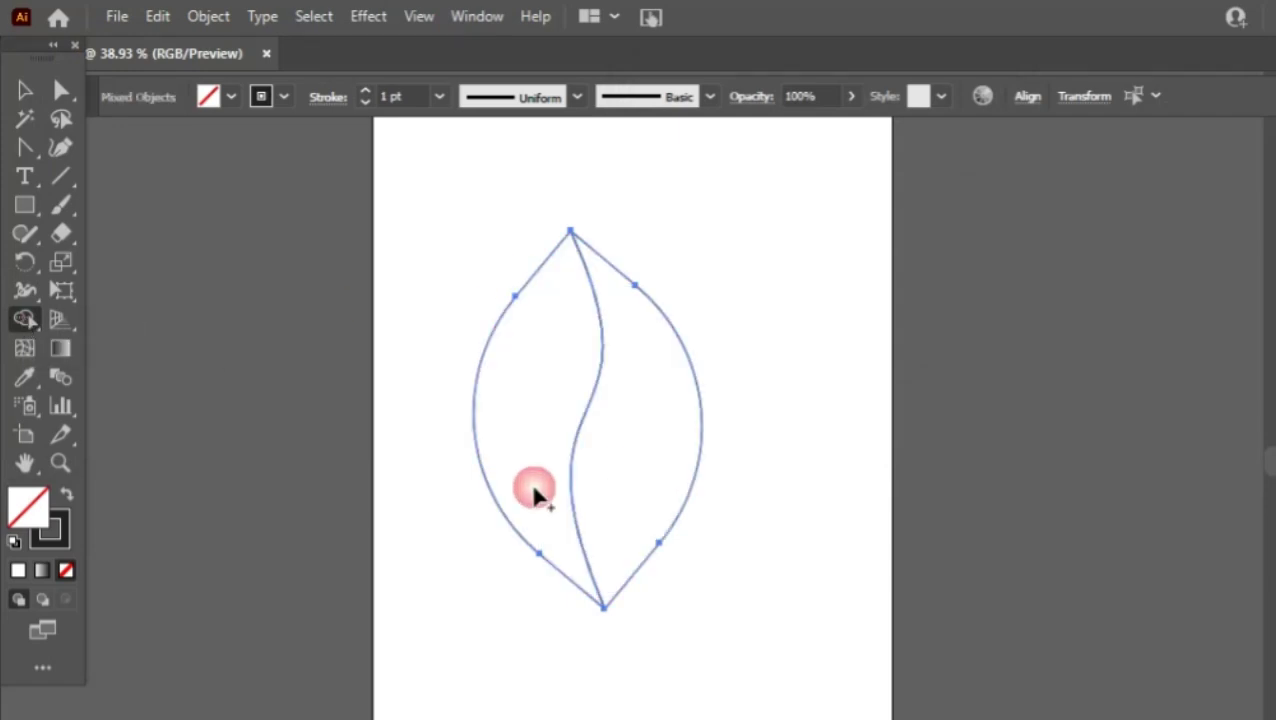
left_click(20, 91)
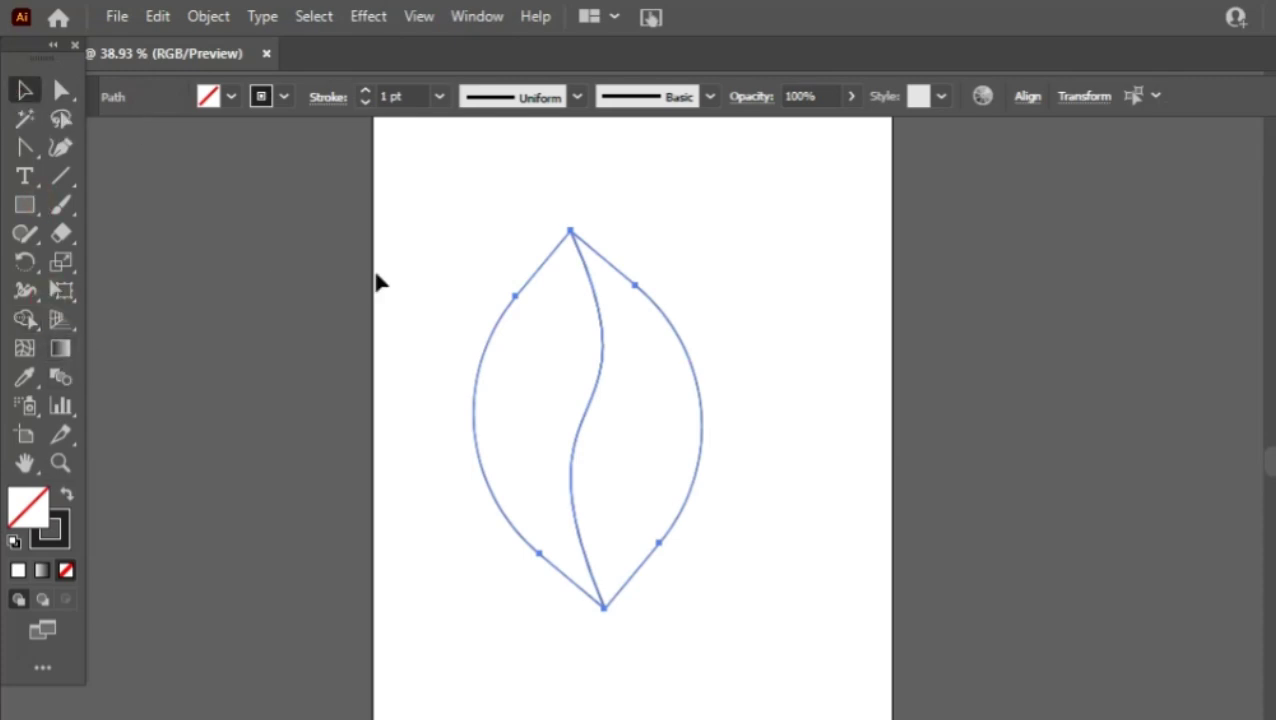
Fill both leaf halves with a linear gradient and recolour its white colour stop red, keeping black at the other end.
left_click(60, 348)
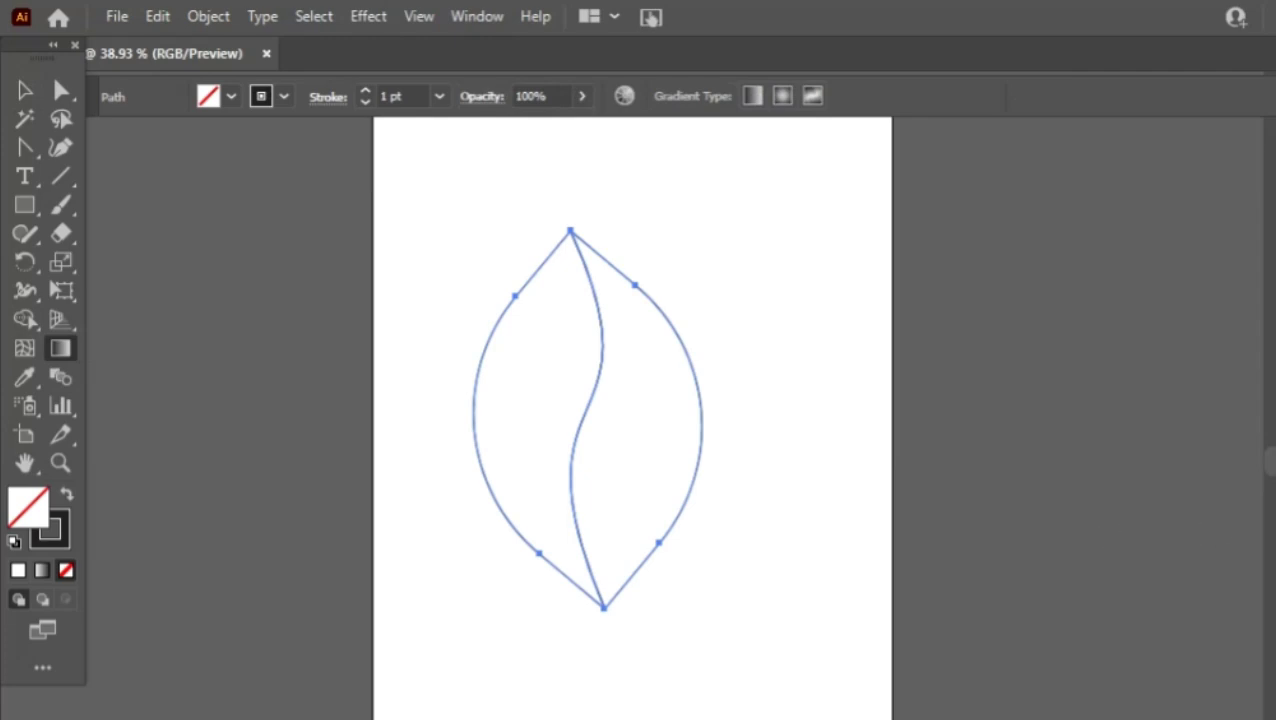
key("period")
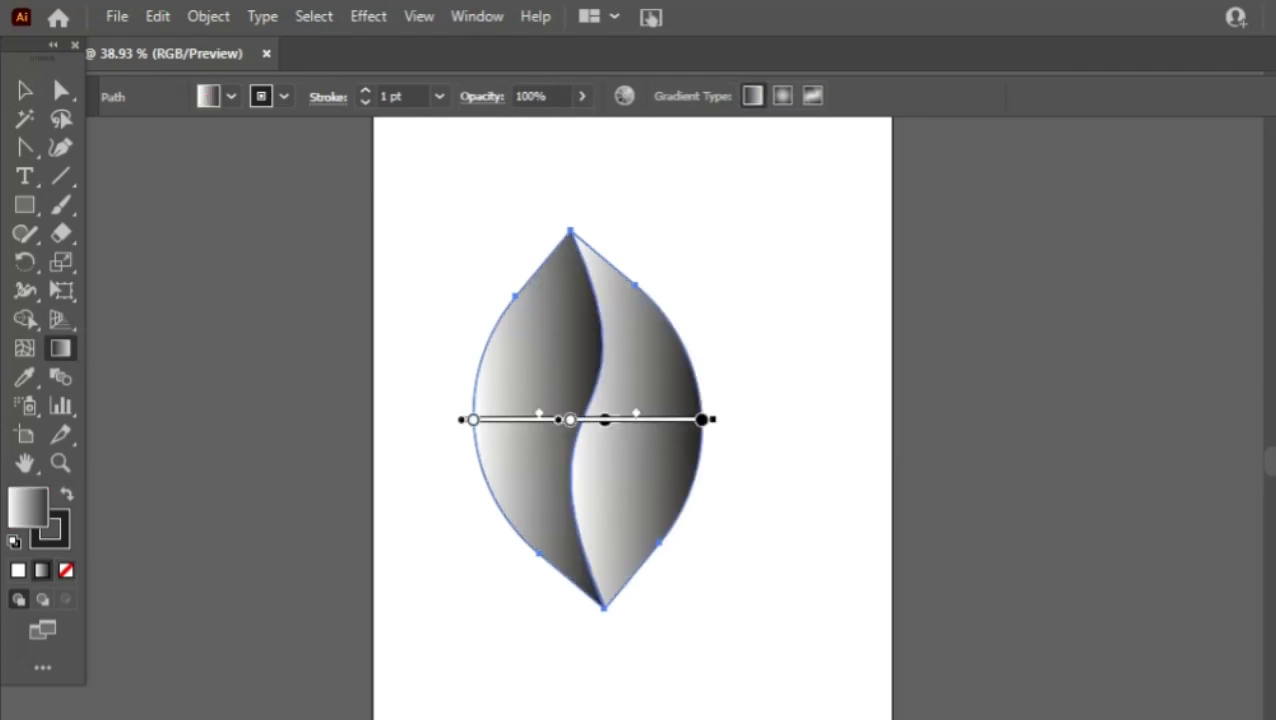
double_click(1270, 550)
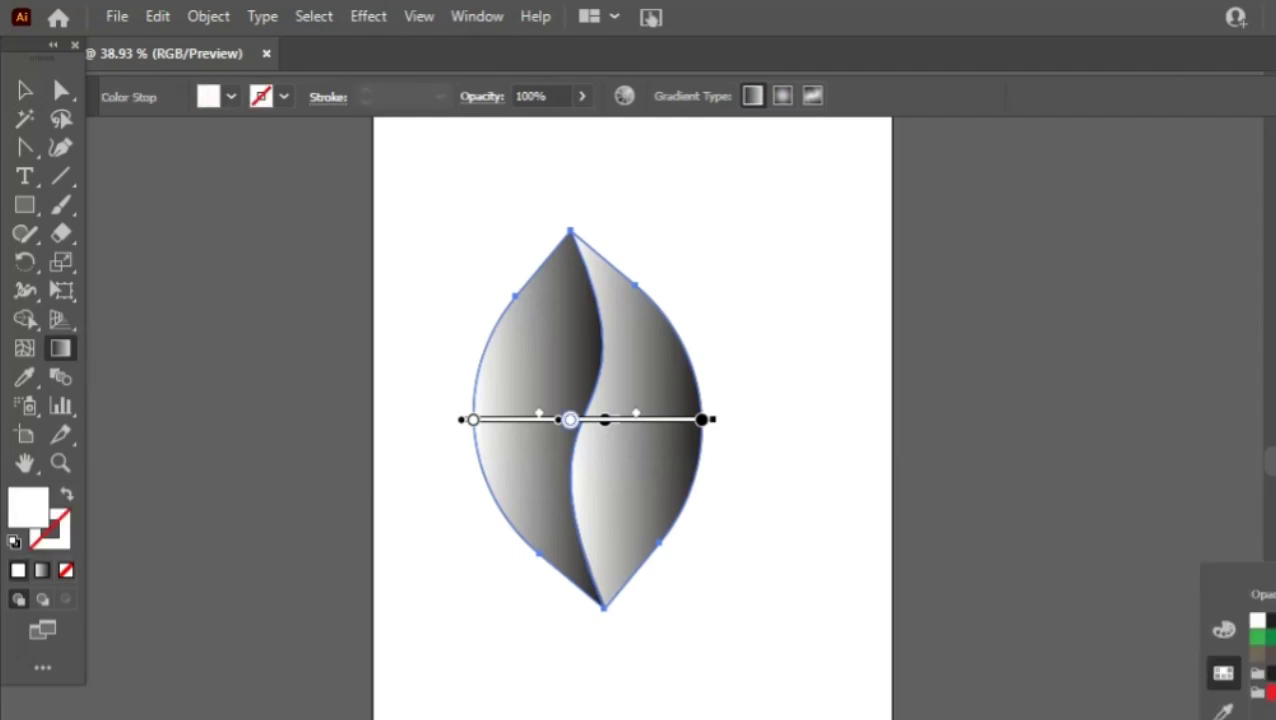
left_click(1271, 692)
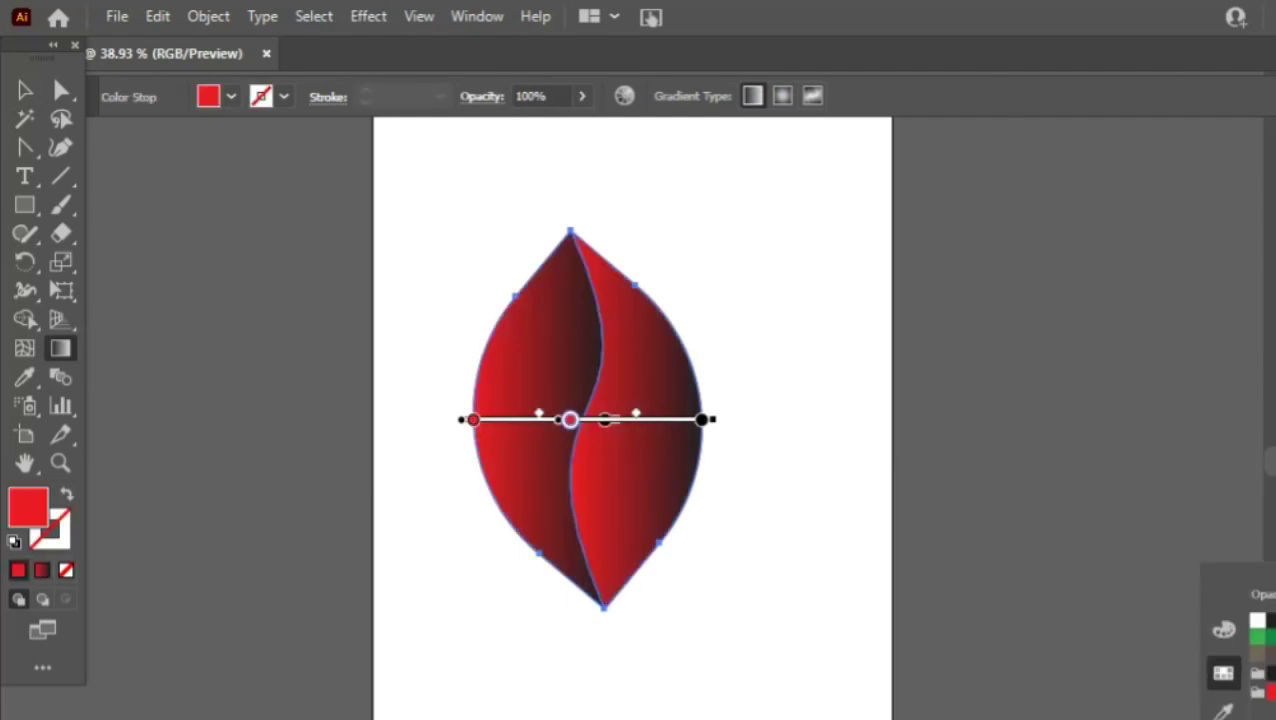
left_click(698, 420)
double_click(698, 420)
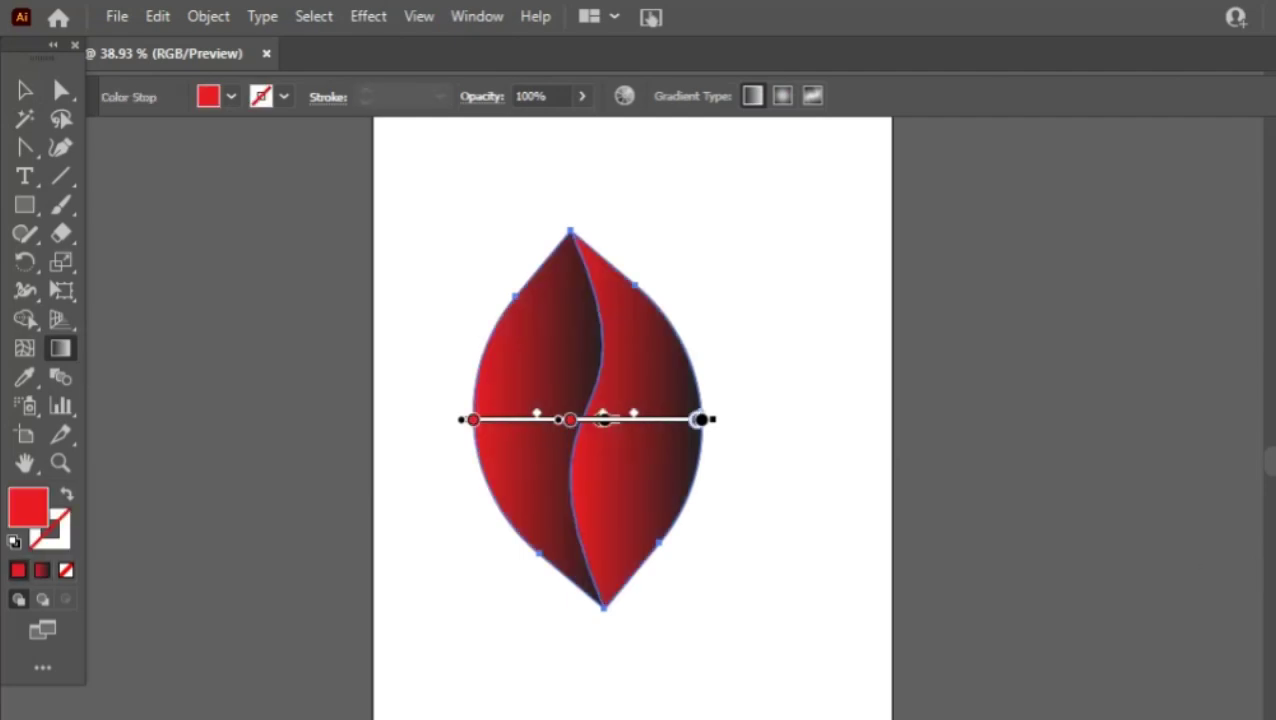
left_click(702, 420)
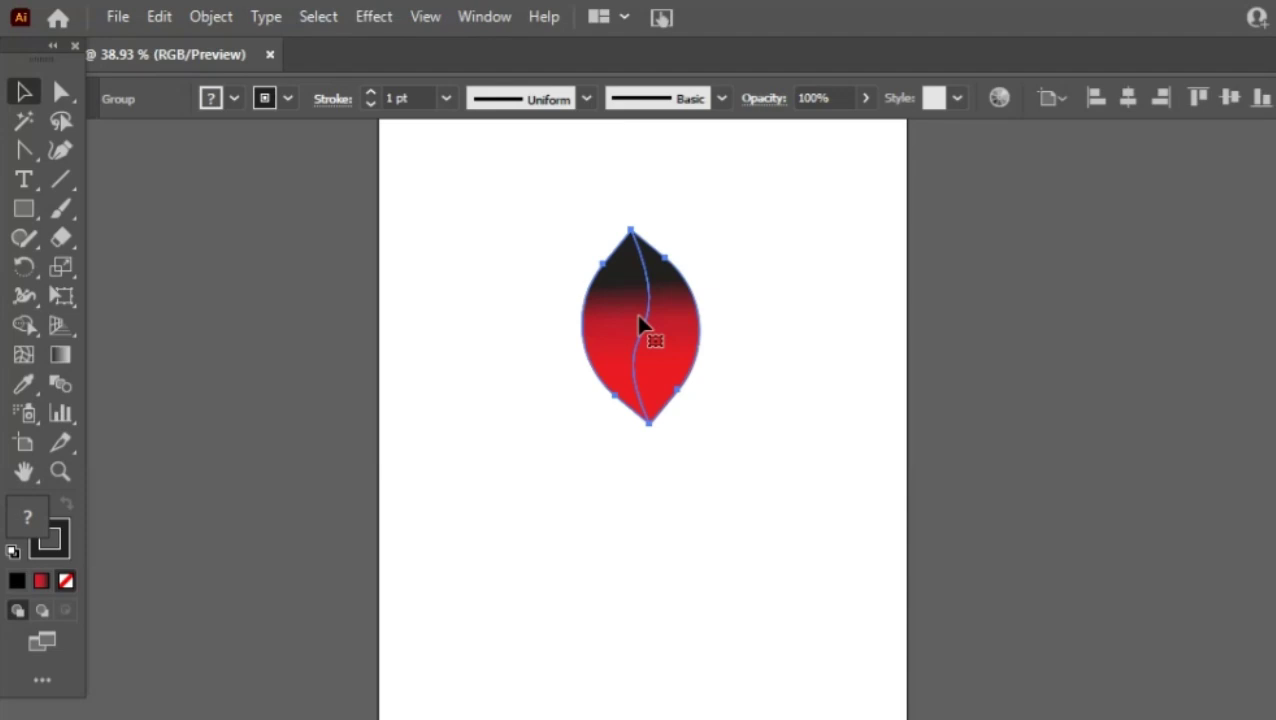
Paste two copies of the leaf group and spread the three leaves over the artboard's upper left, upper right and lower middle.
left_click_drag(603, 333, 571, 360)
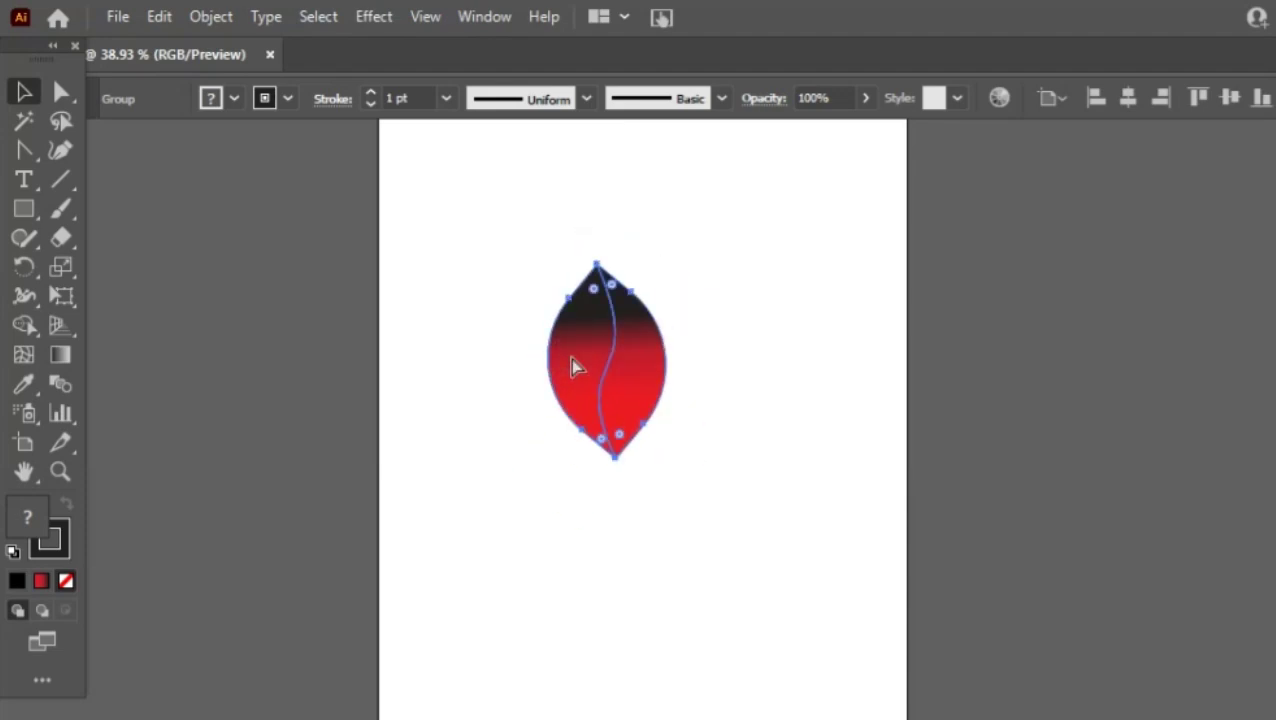
key("ctrl+v")
key("ctrl+f")
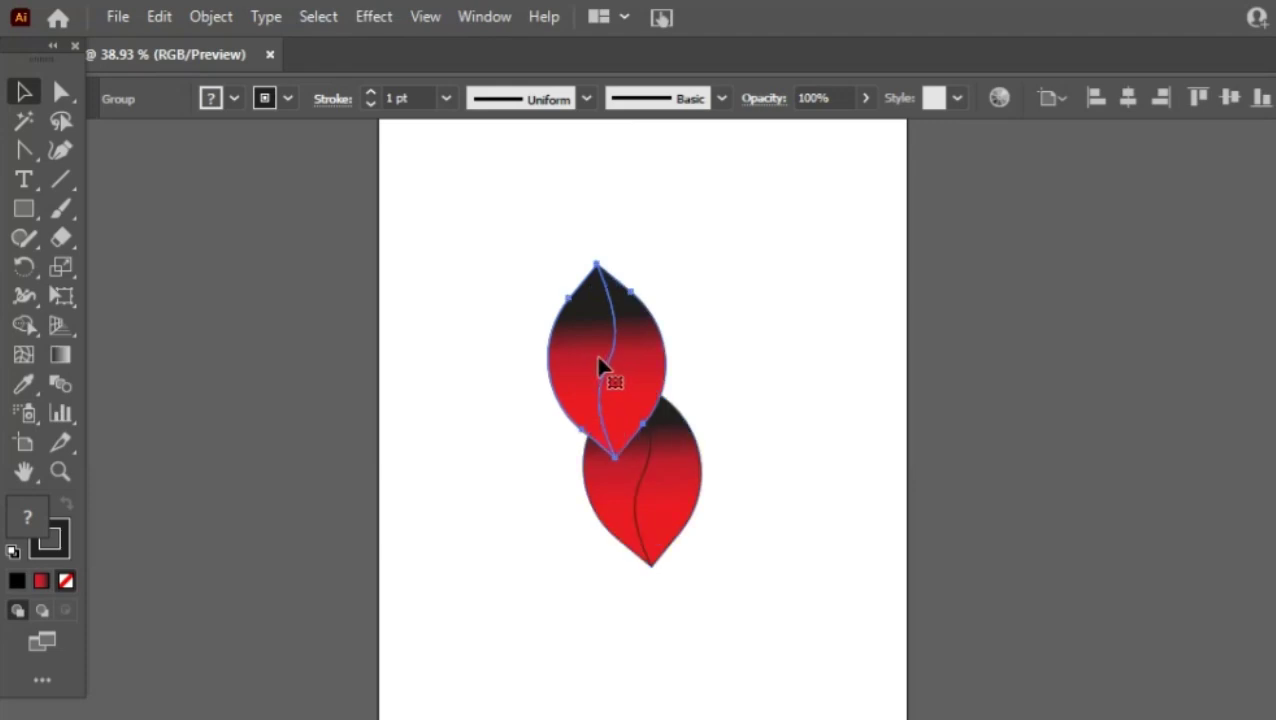
left_click_drag(593, 346, 742, 252)
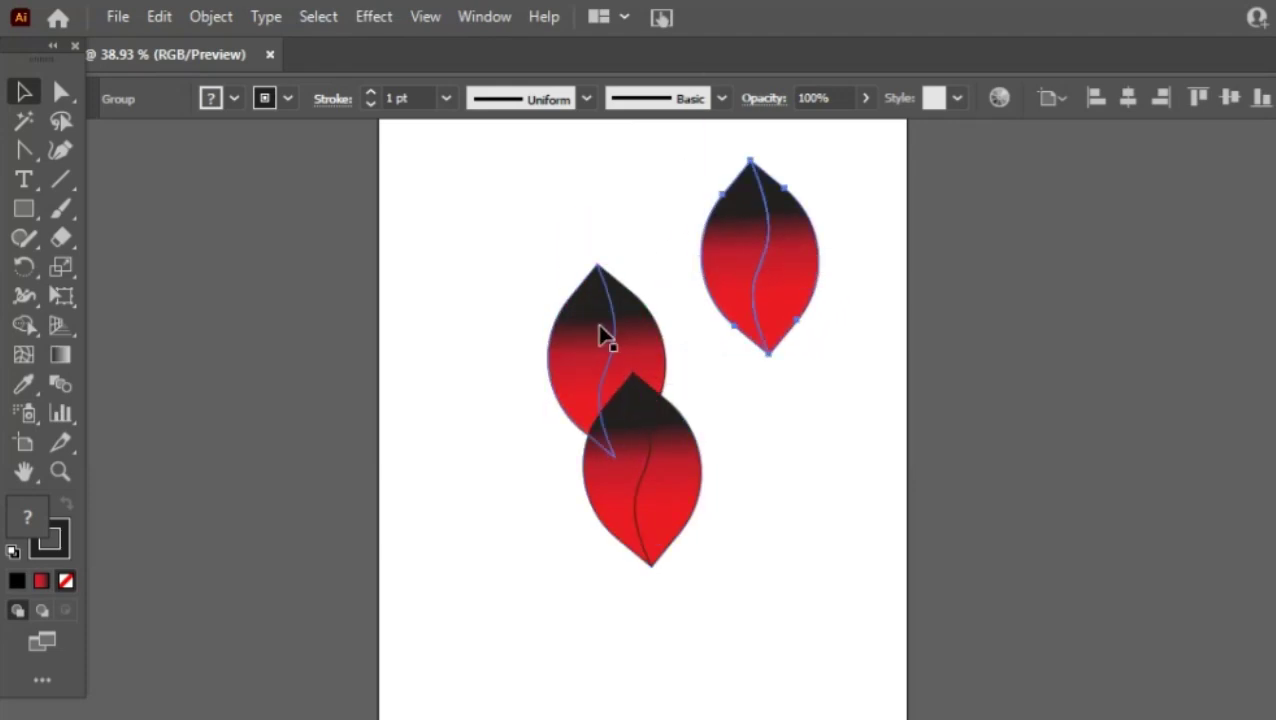
left_click_drag(601, 330, 543, 287)
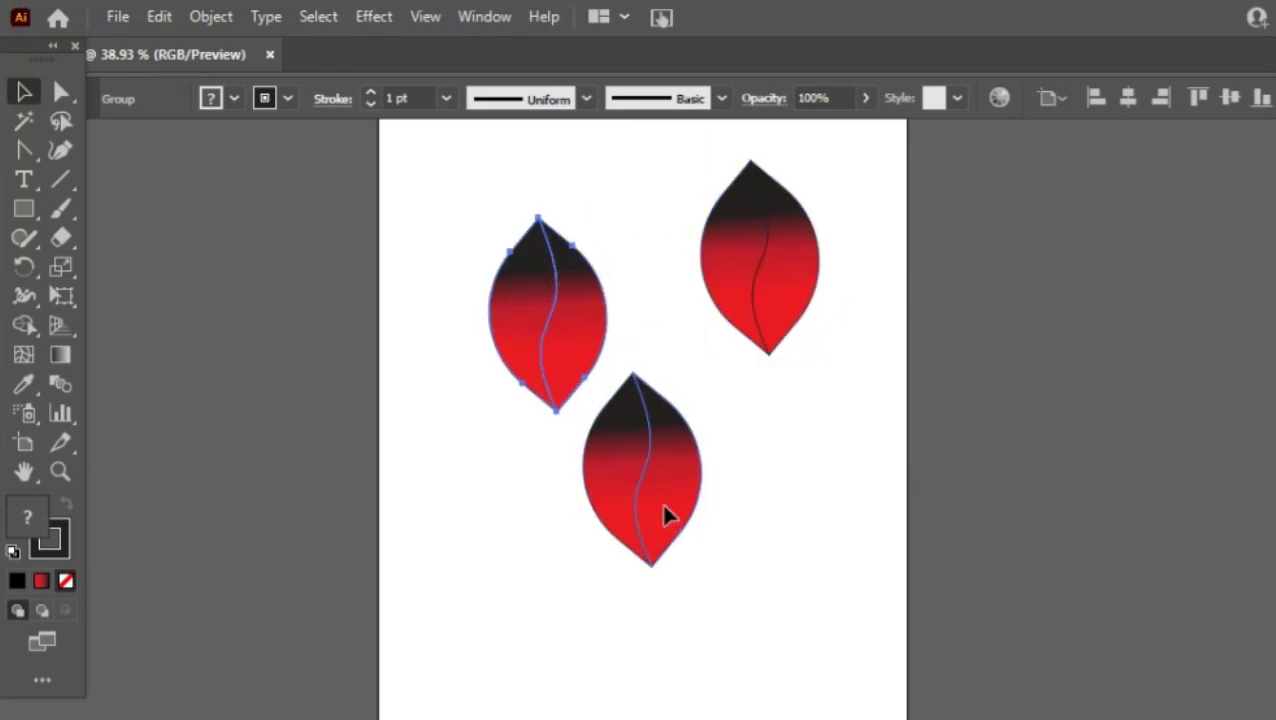
left_click_drag(664, 513, 660, 632)
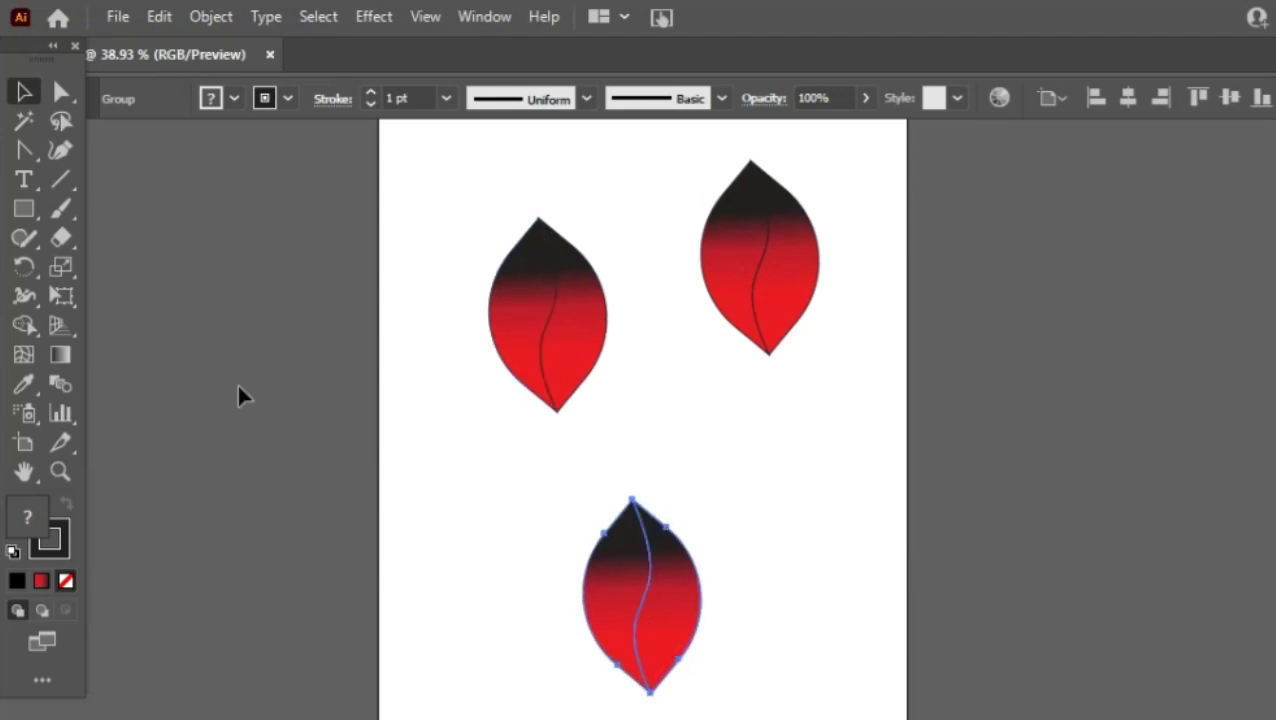
Rotate the lower leaf so its black tip points left and join its red base to the upper-left leaf's base.
left_click(66, 292)
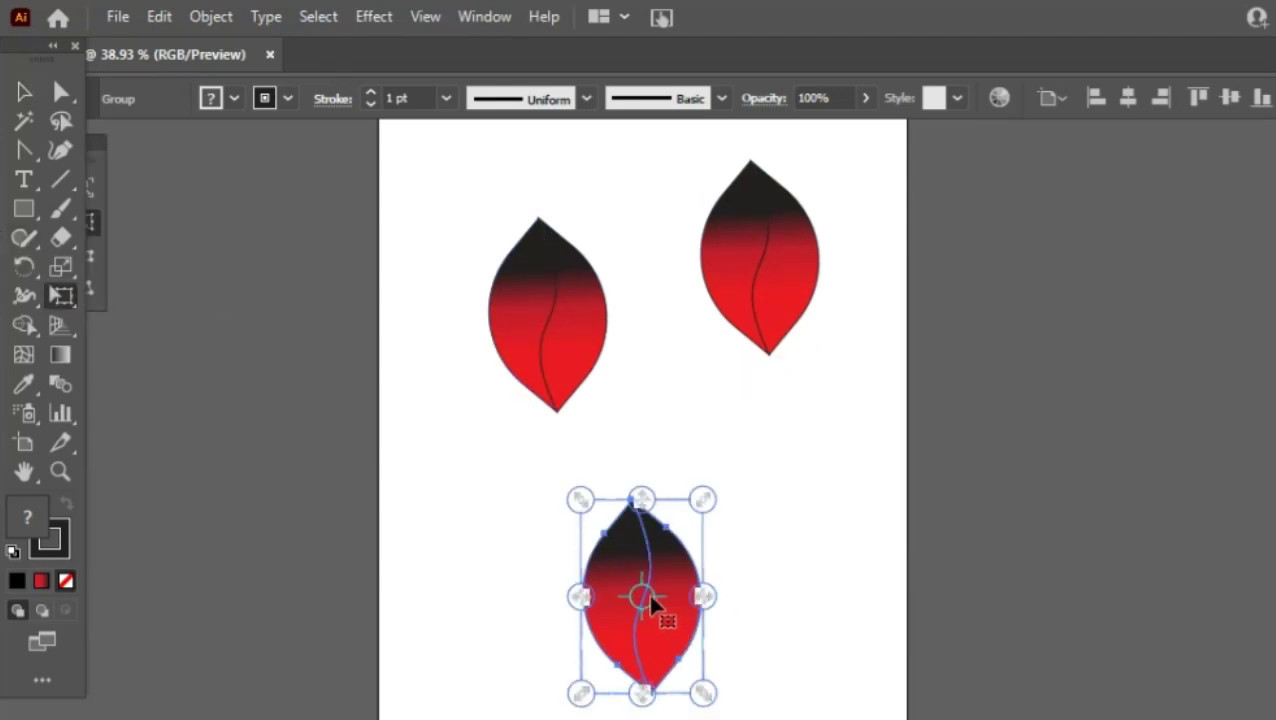
left_click_drag(644, 598, 685, 443)
left_click_drag(646, 606, 702, 457)
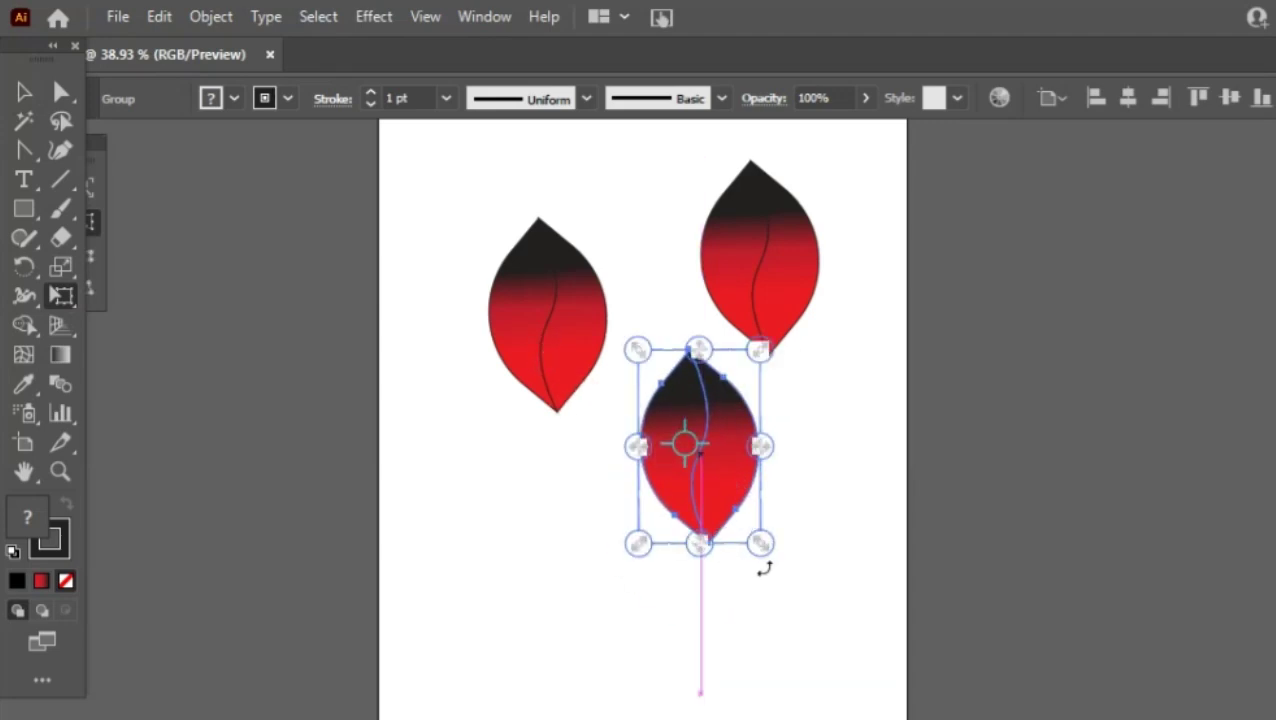
left_click_drag(758, 541, 818, 370)
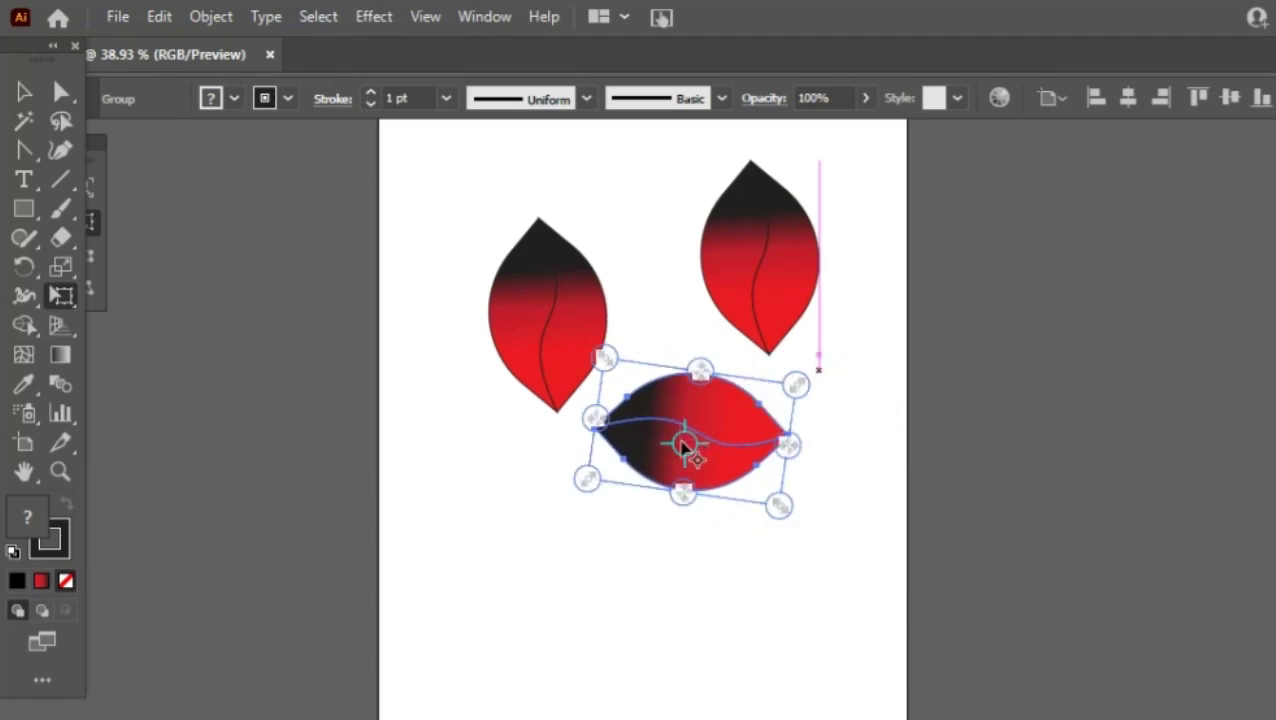
left_click_drag(685, 447, 594, 417)
left_click_drag(706, 441, 473, 422)
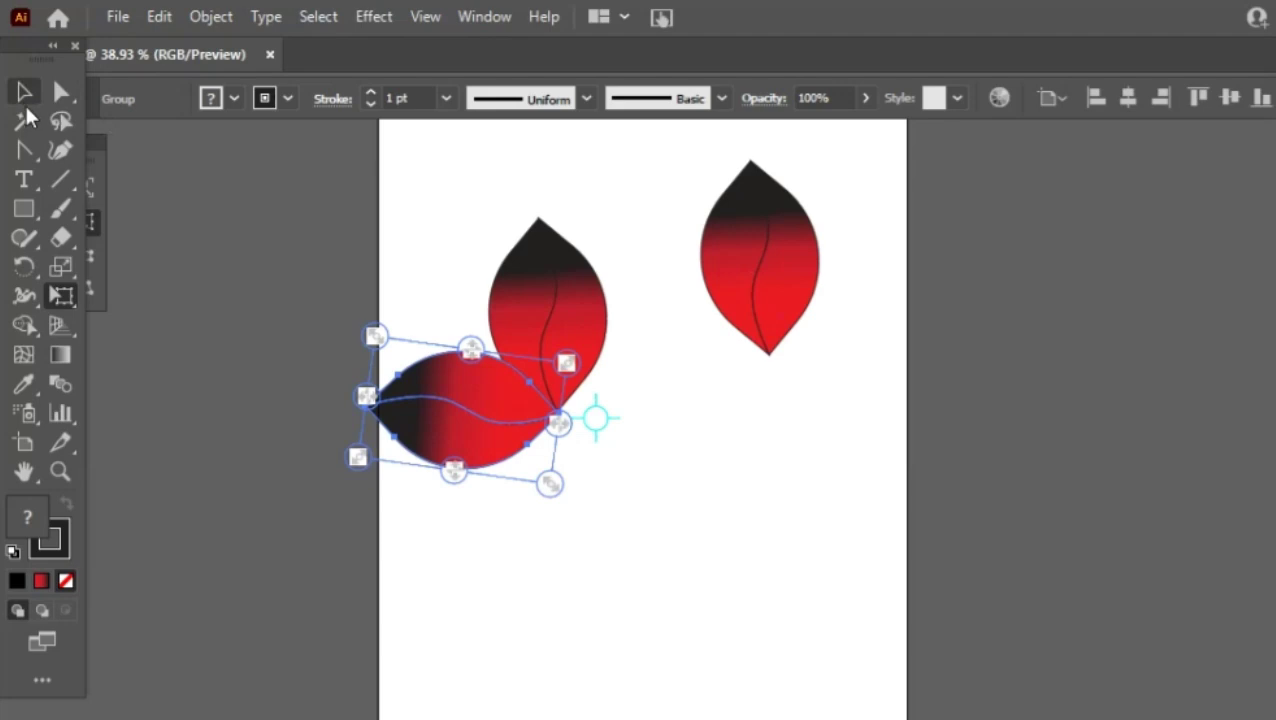
mouse_move(547, 484)
left_mouse_down()
mouse_move(561, 484)
mouse_move(564, 459)
mouse_move(564, 476)
left_mouse_up()
left_click(26, 90)
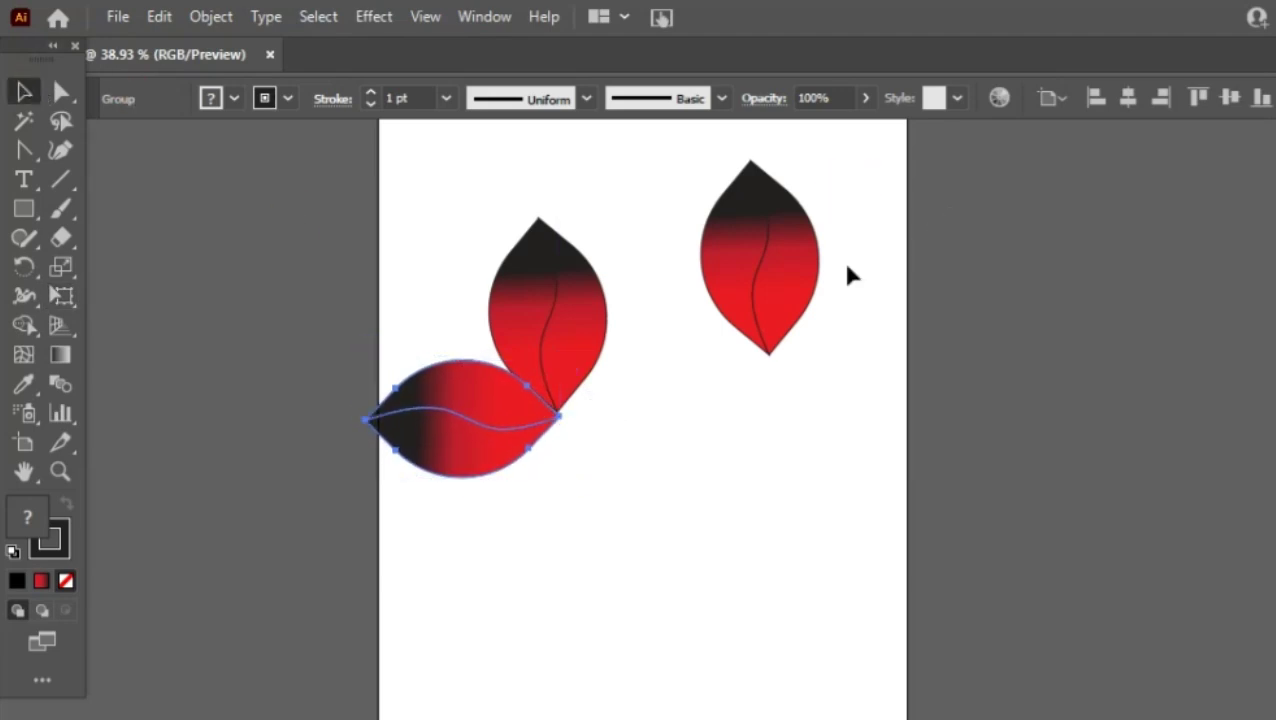
Rotate the upper-right leaf so its black tip points right and join its base to the other two leaves' meeting point.
left_click(736, 252)
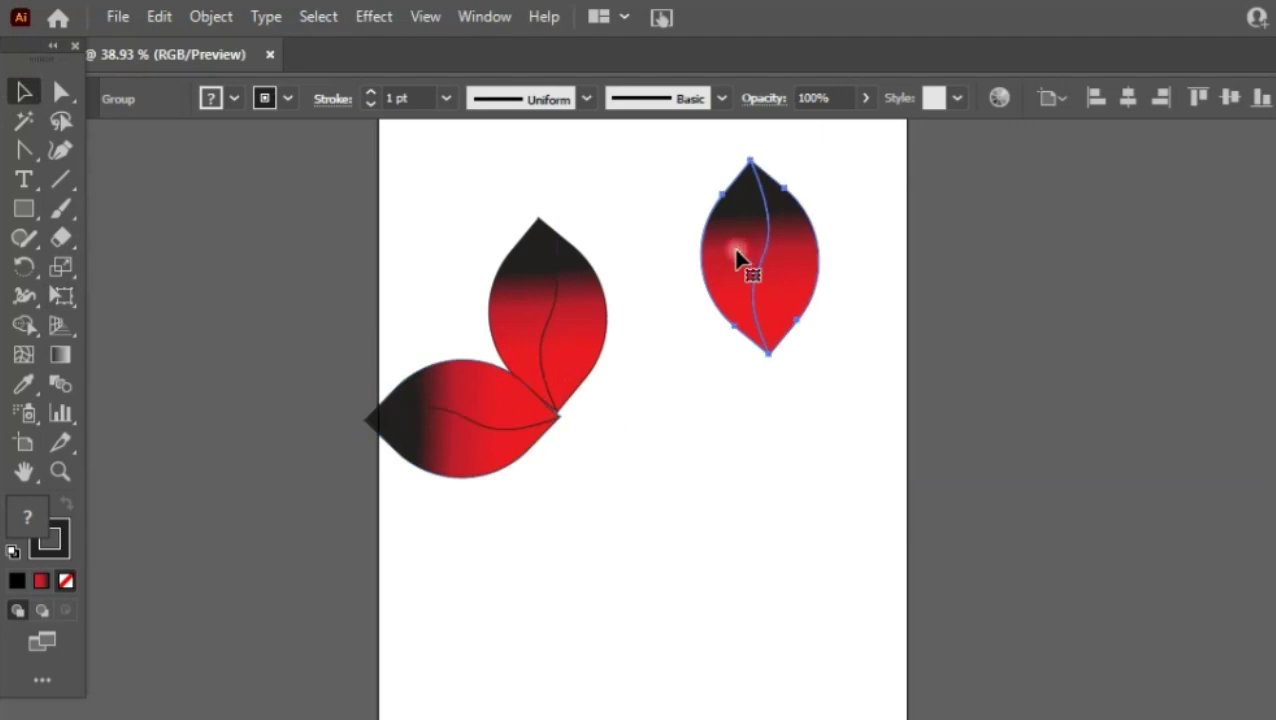
left_click(59, 294)
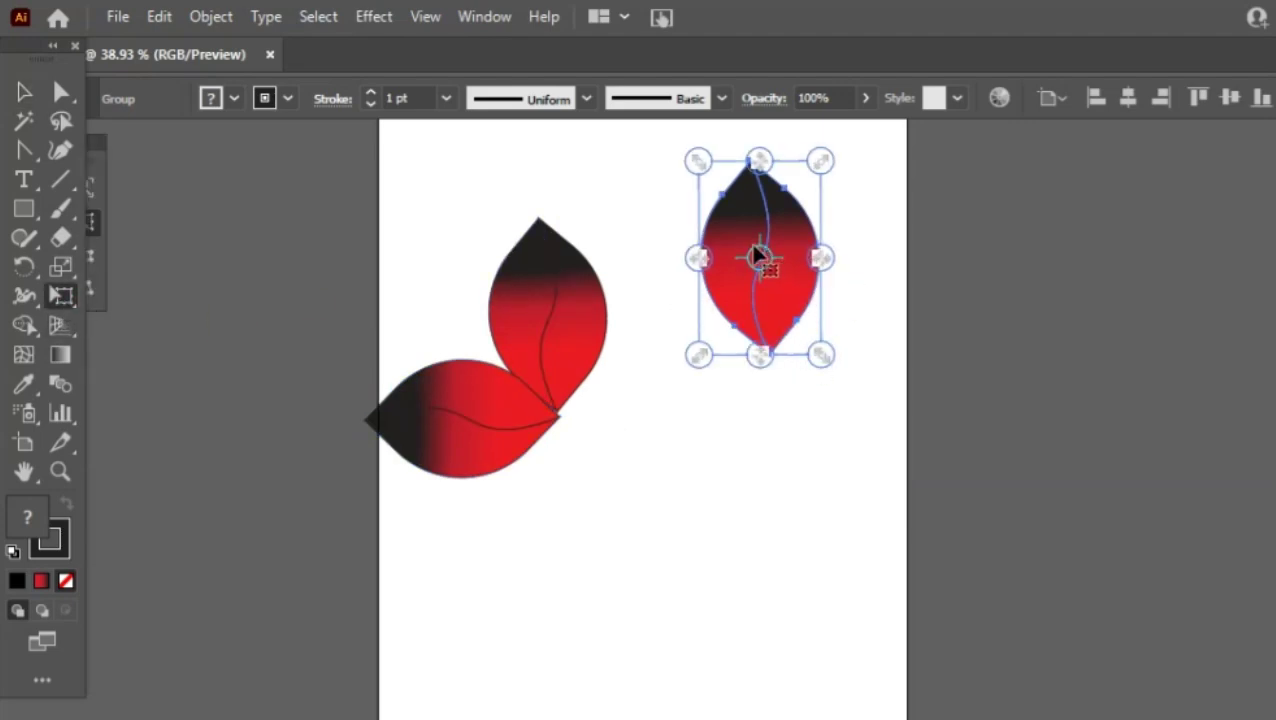
left_click_drag(760, 256, 661, 483)
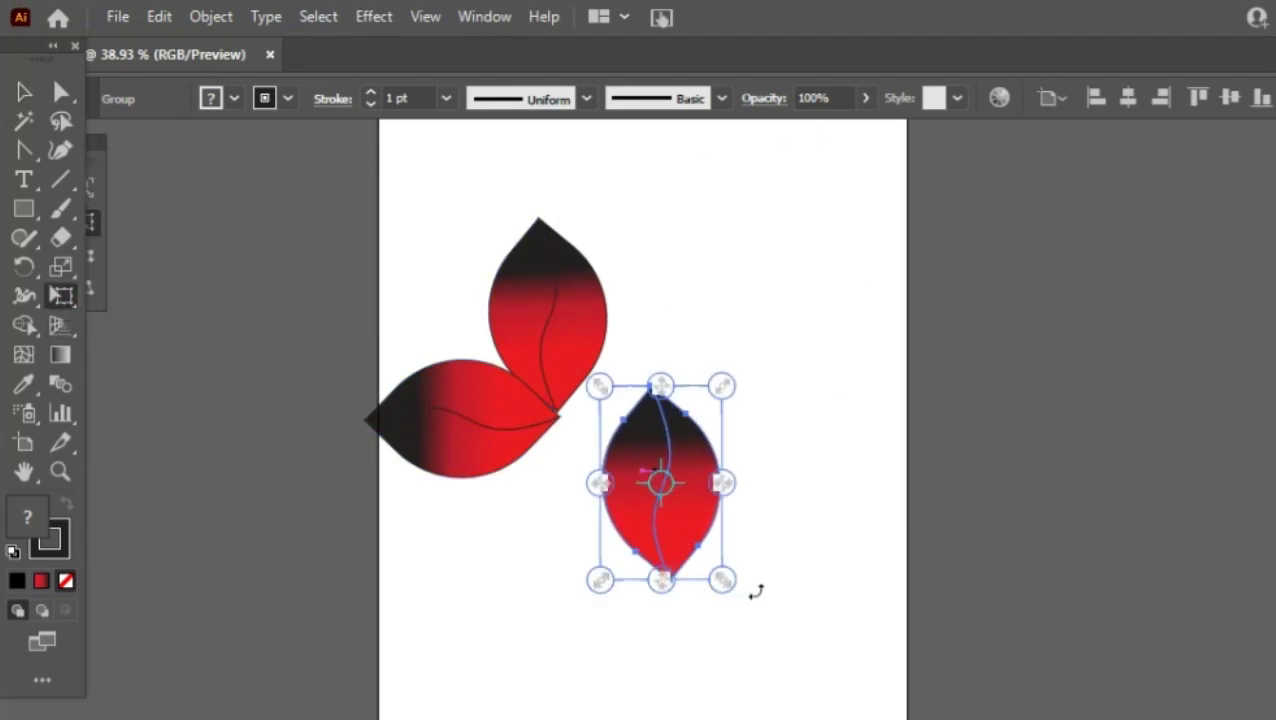
left_click_drag(732, 588, 552, 560)
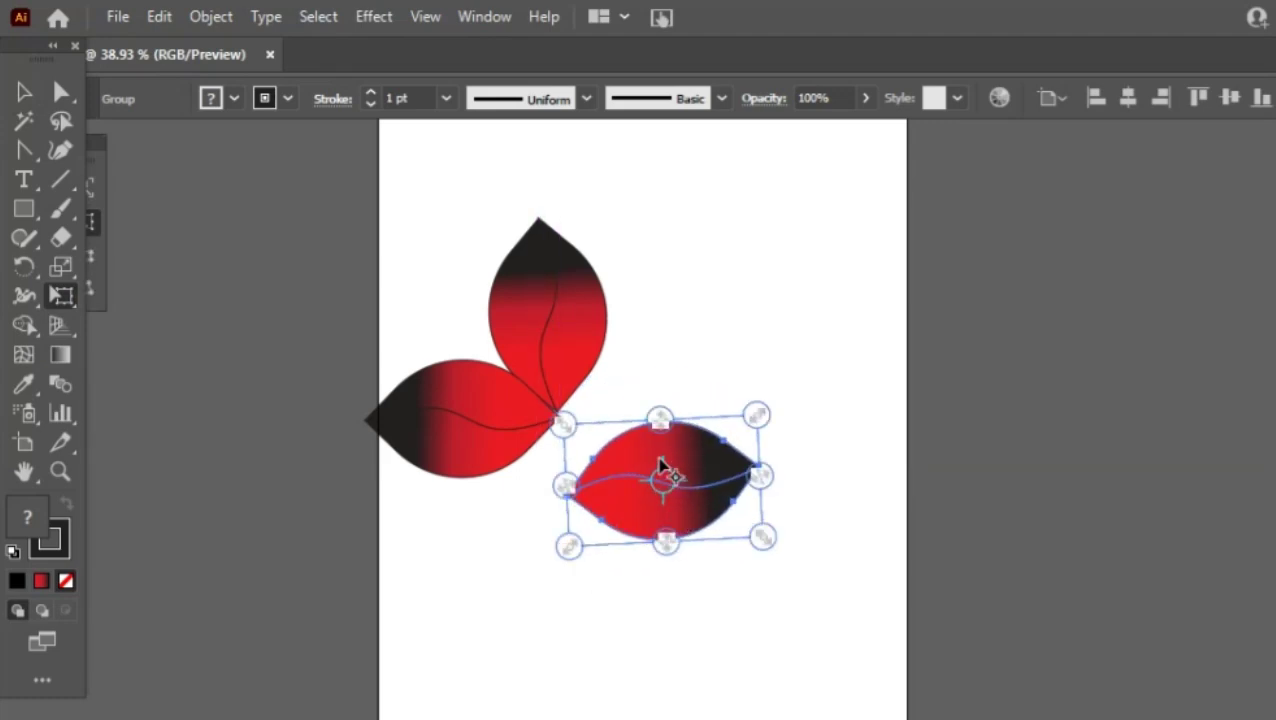
left_click_drag(661, 486, 644, 407)
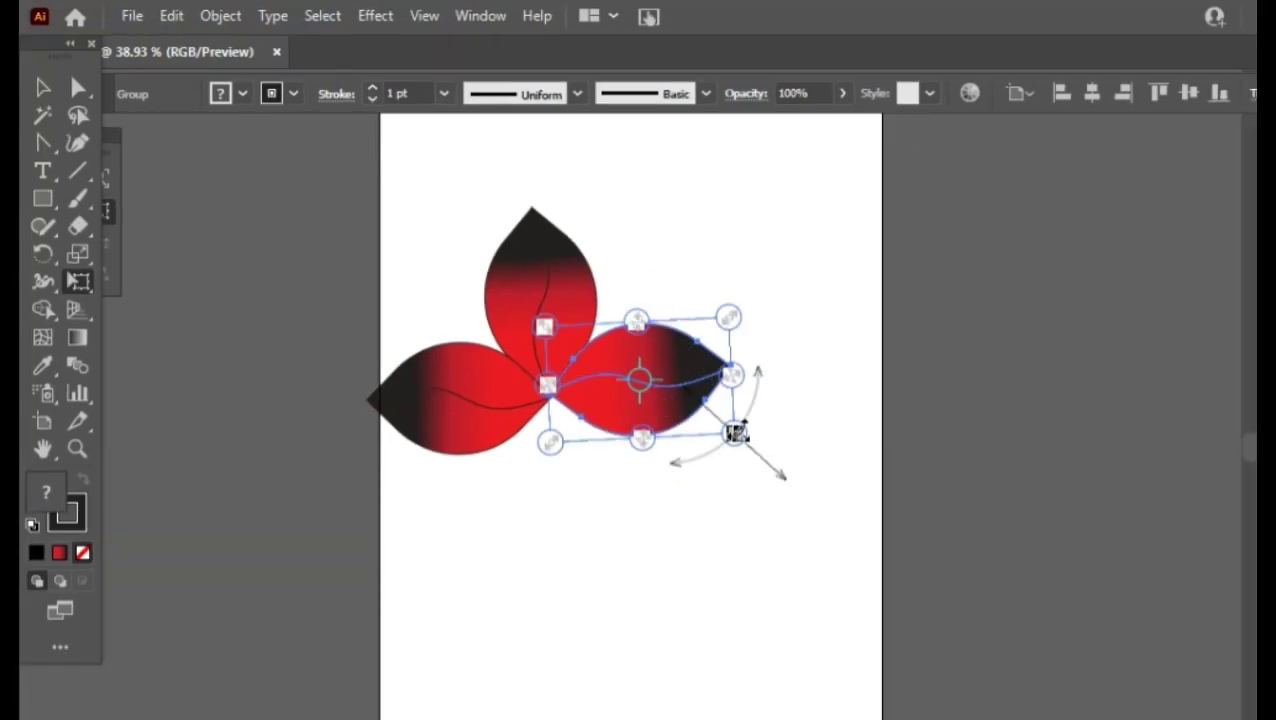
left_click_drag(736, 433, 735, 425)
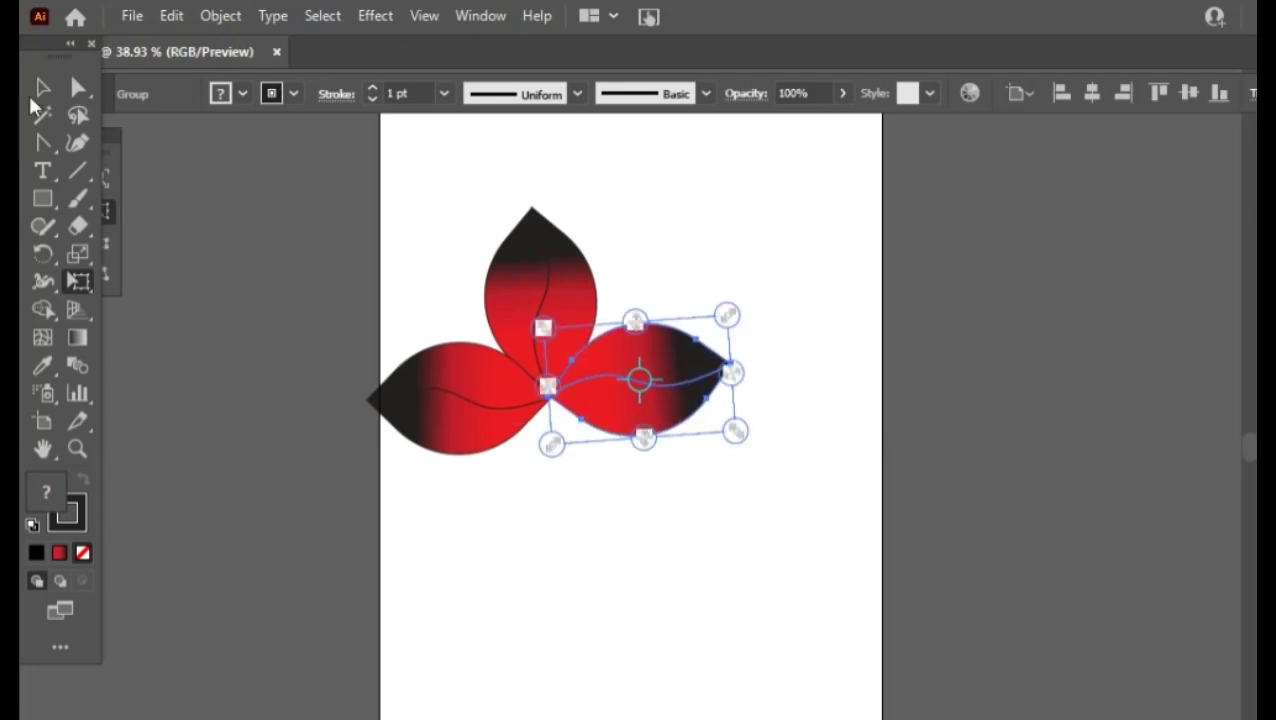
left_click(42, 98)
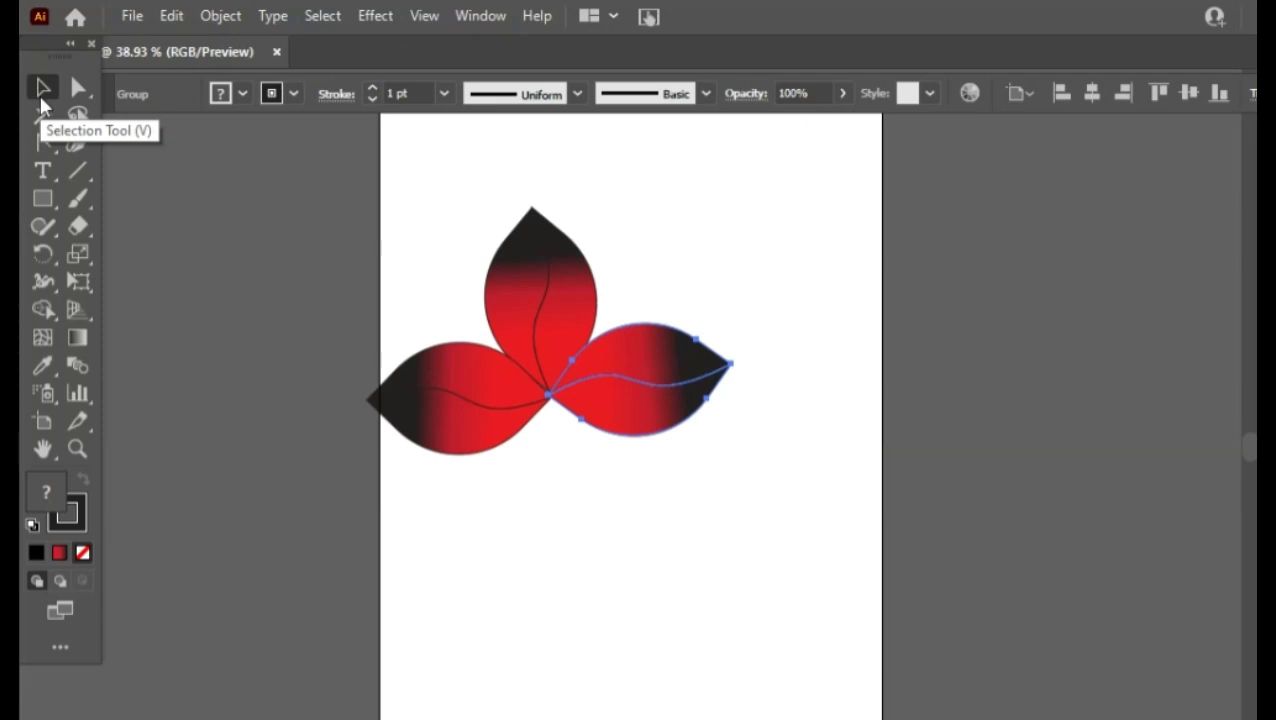
Duplicate the right-pointing leaf, rotate the copy to point down, and join its base to the shared centre as the fourth petal.
key("ctrl+c")
key("ctrl+v")
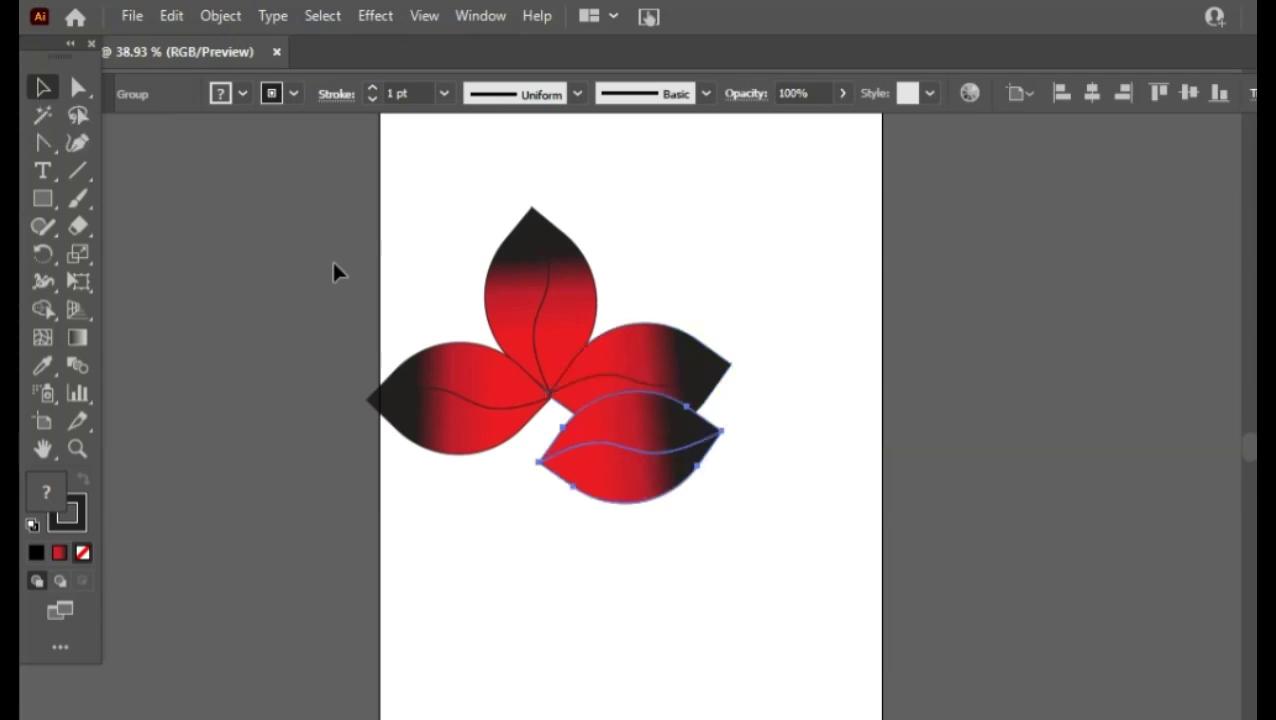
left_click(78, 282)
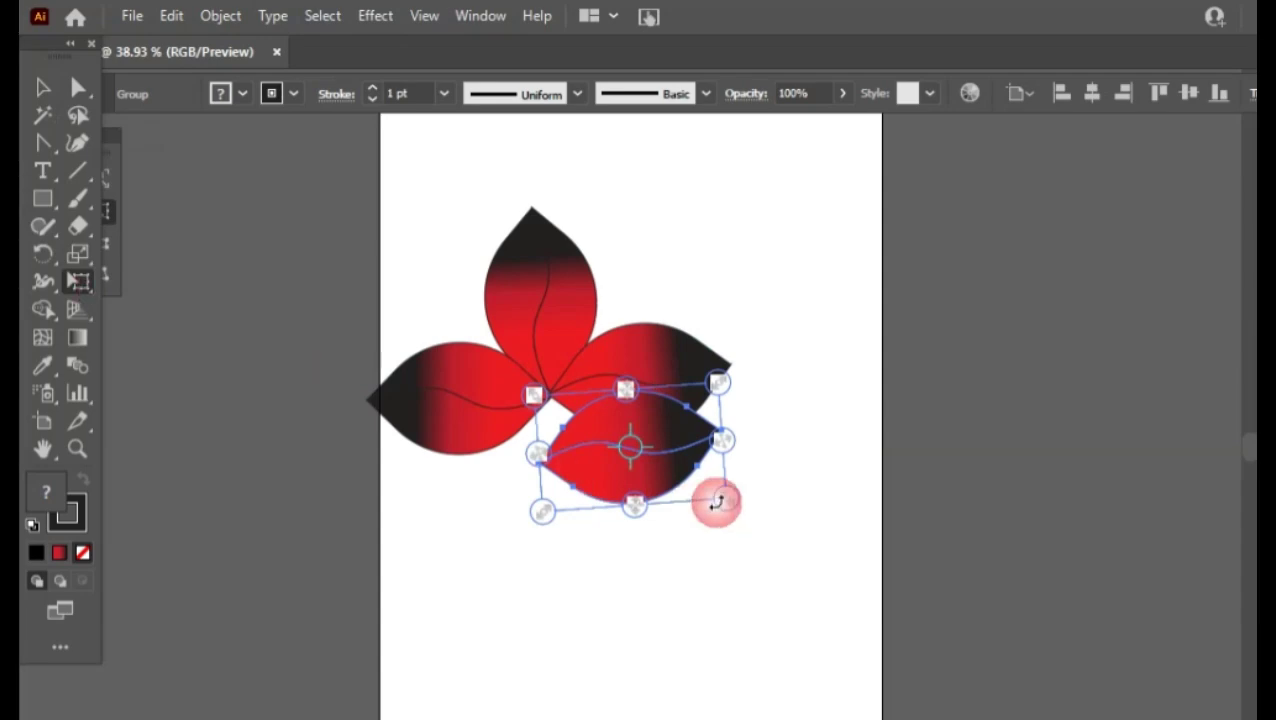
left_click_drag(725, 495, 566, 552)
left_click_drag(638, 447, 573, 498)
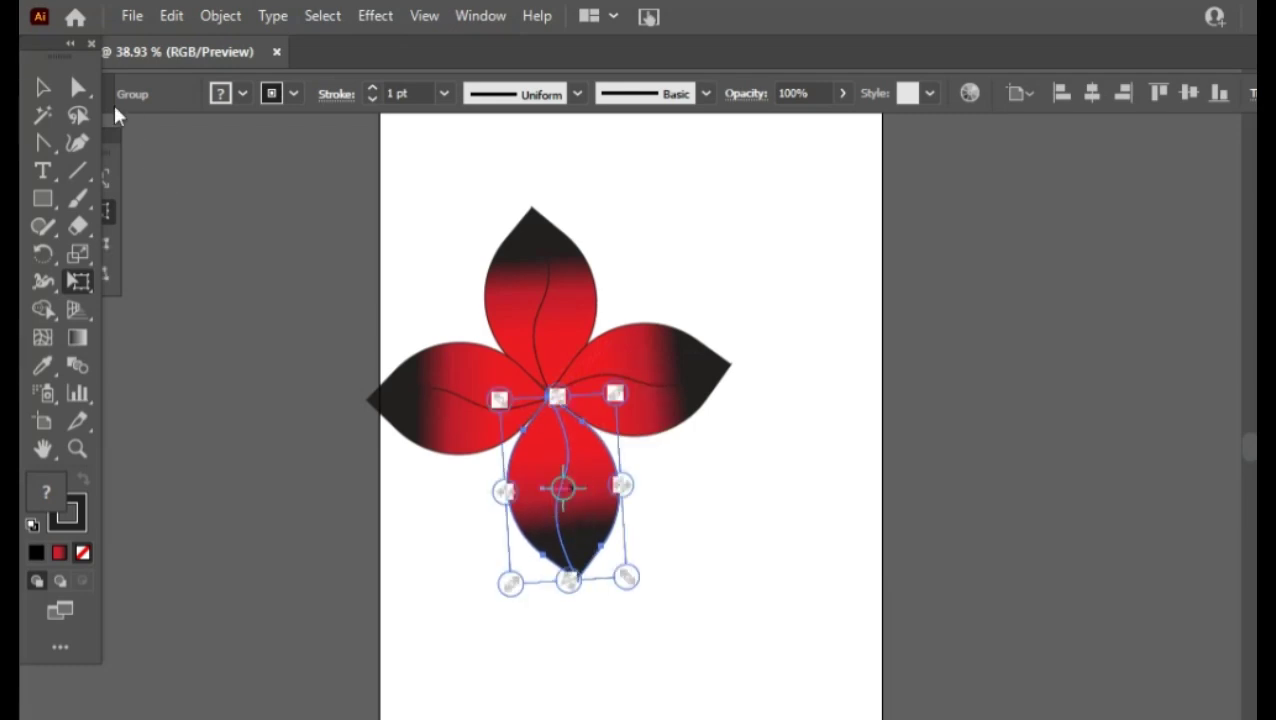
left_click(42, 87)
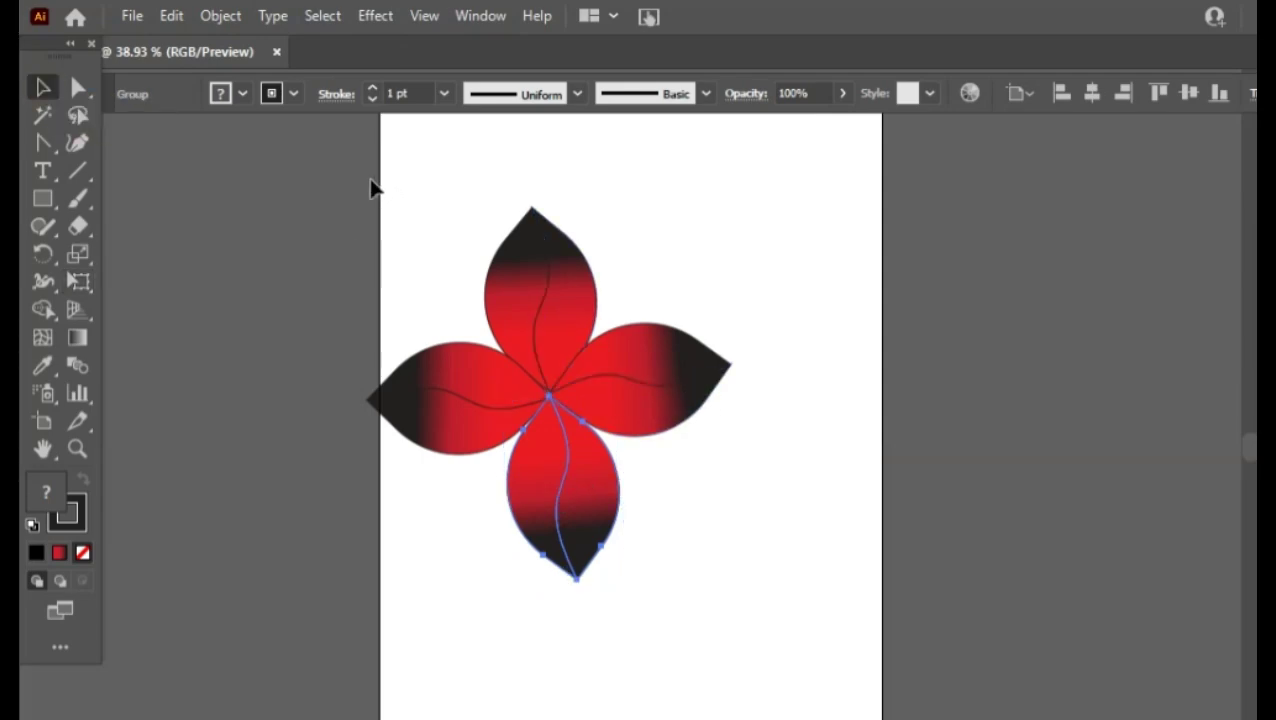
Select all four leaves, group them into one flower, and clear the selection.
left_click_drag(372, 188, 836, 716)
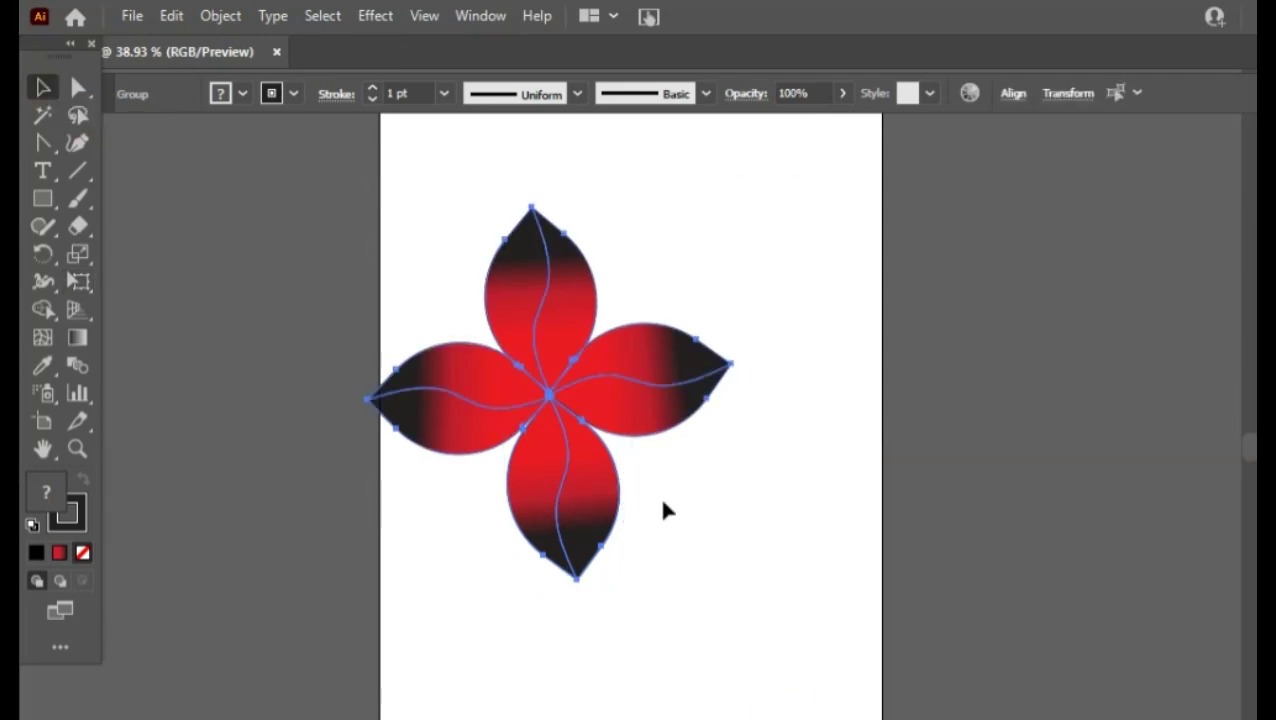
right_click(578, 417)
left_click(680, 589)
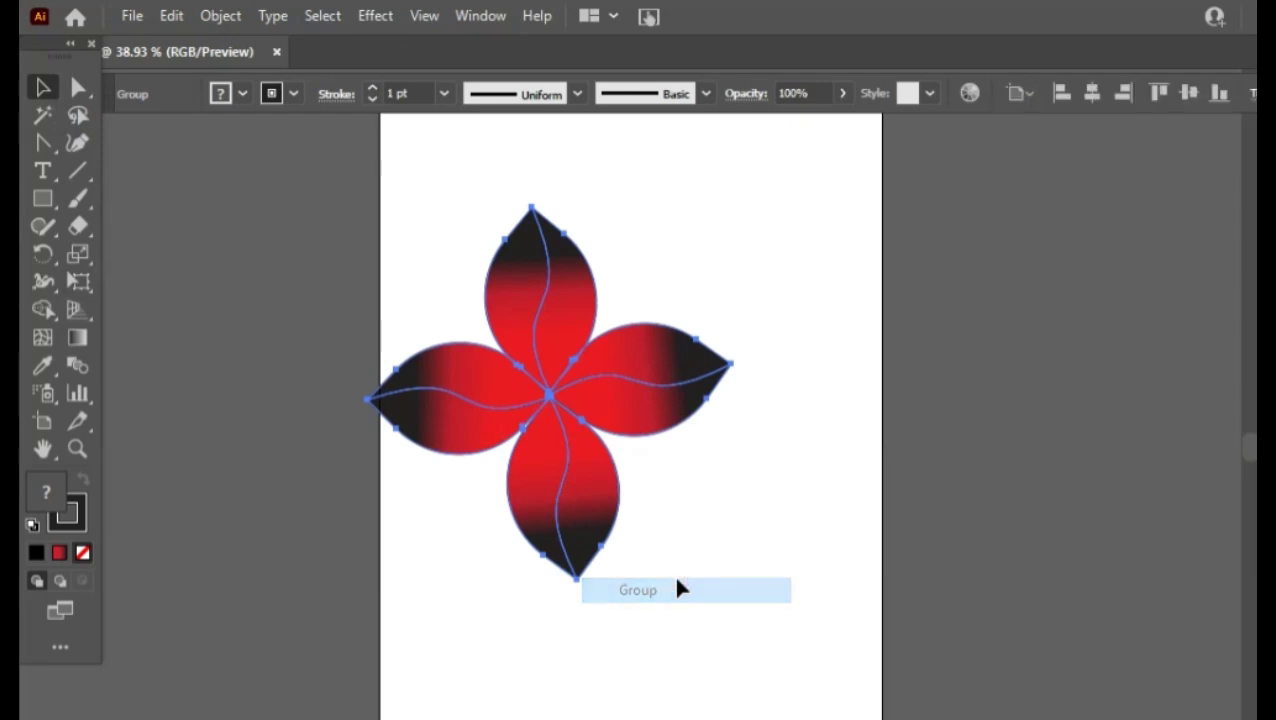
left_click(130, 240)
Move the flower group to the artboard's upper middle and scale it down to about 70 percent of its size.
left_click(76, 282)
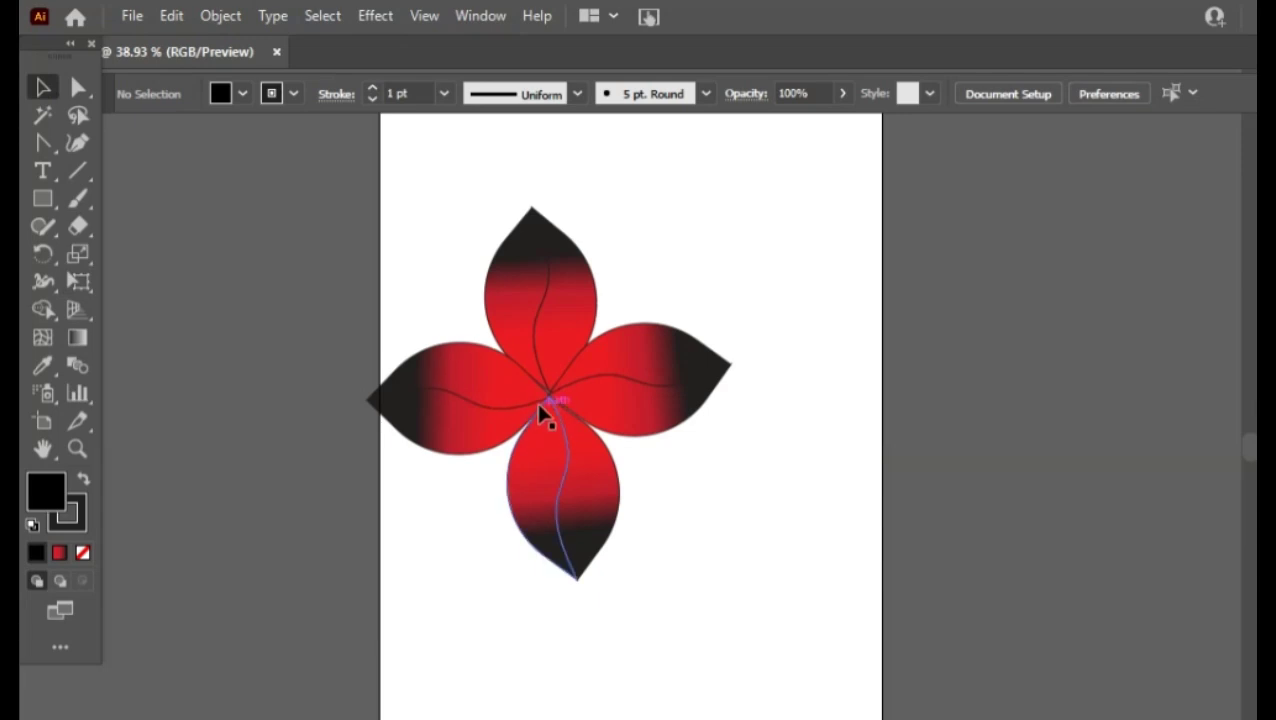
left_click_drag(540, 413, 612, 342)
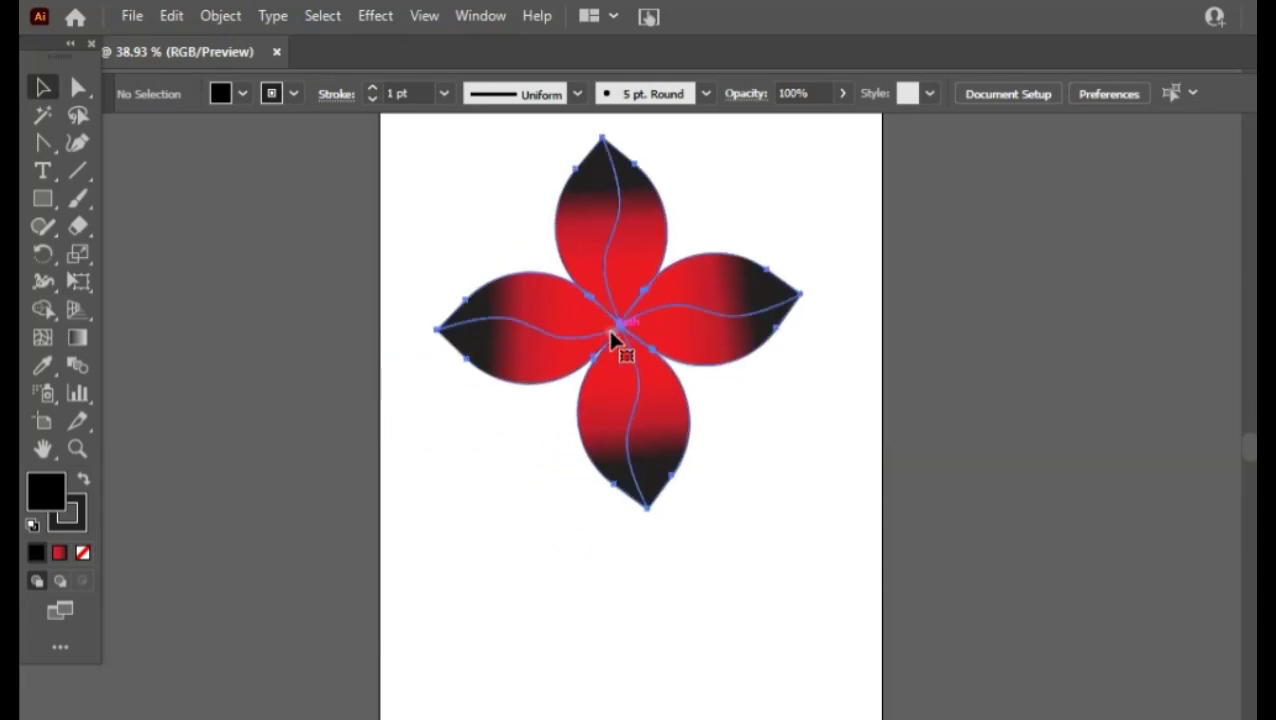
left_click(81, 284)
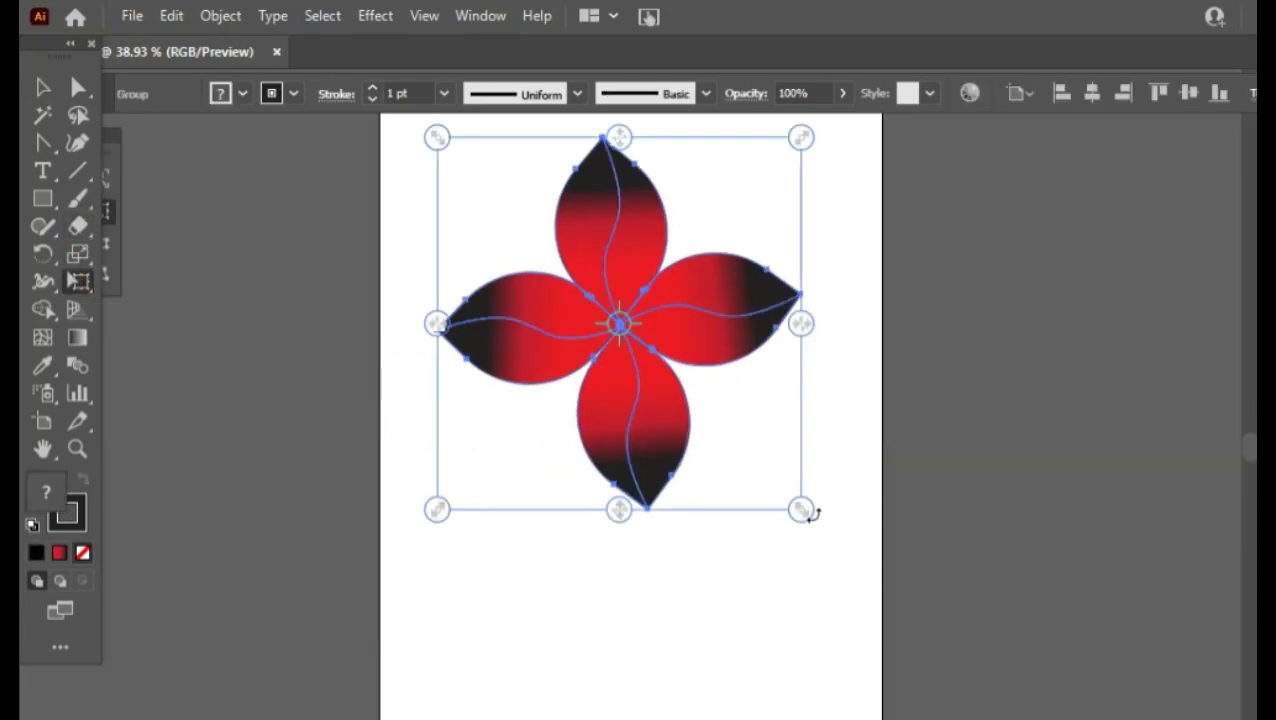
left_click_drag(800, 510, 695, 390)
left_click(464, 322)
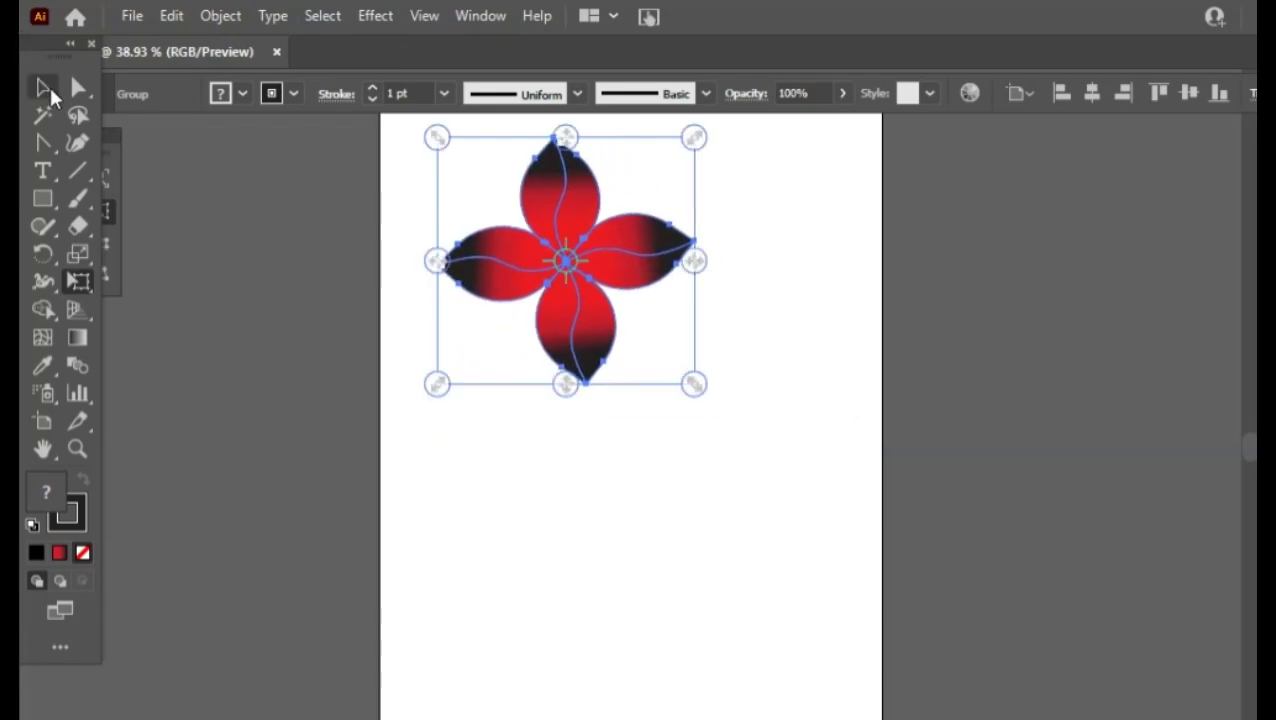
Move the scaled-down flower down to the middle of the artboard and deselect it.
left_click(43, 88)
left_click(490, 302)
left_click_drag(570, 262, 610, 410)
left_click(477, 292)
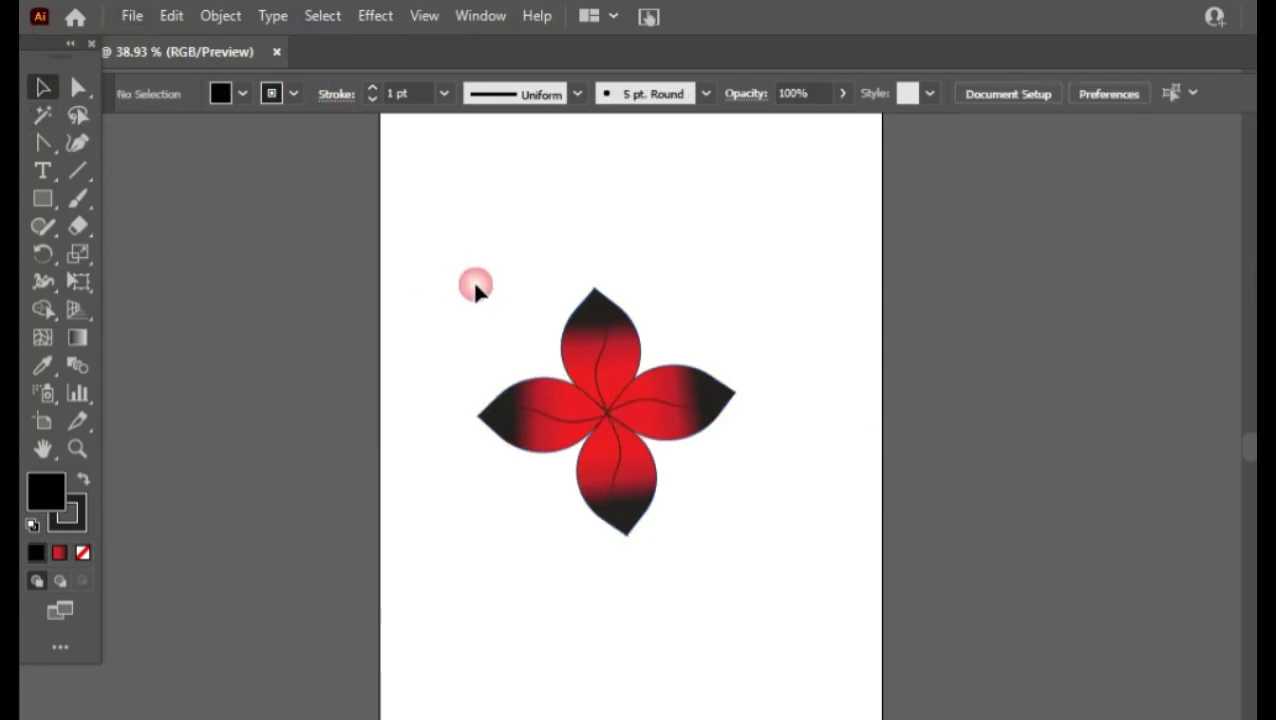